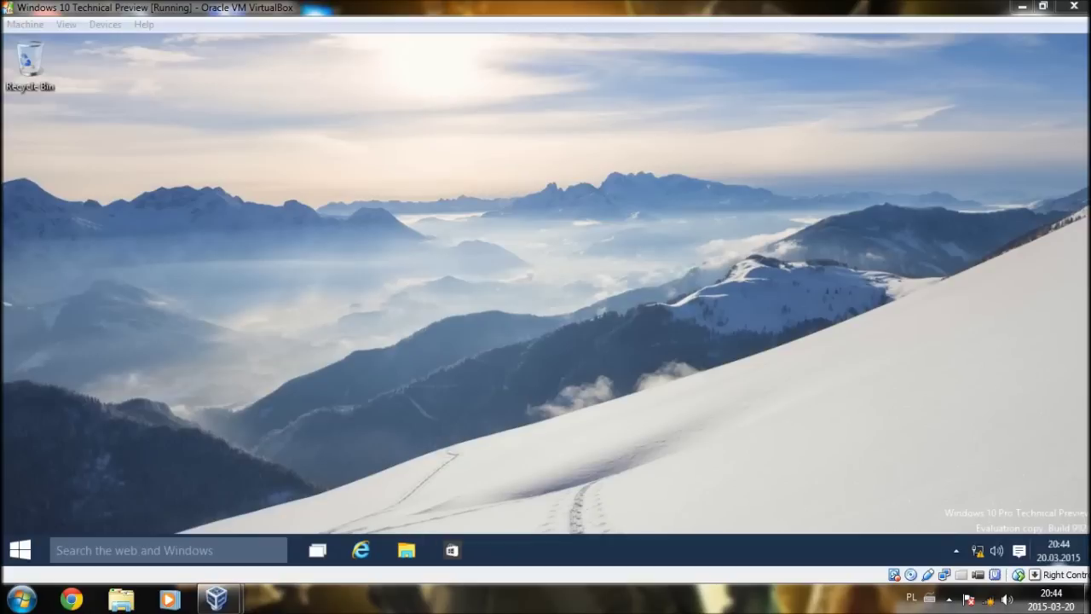
- Look at the hidden notification-area icons and the Start menu in the virtual machine, closing each one again
{"action": "left_click", "coordinate": [956, 550]}
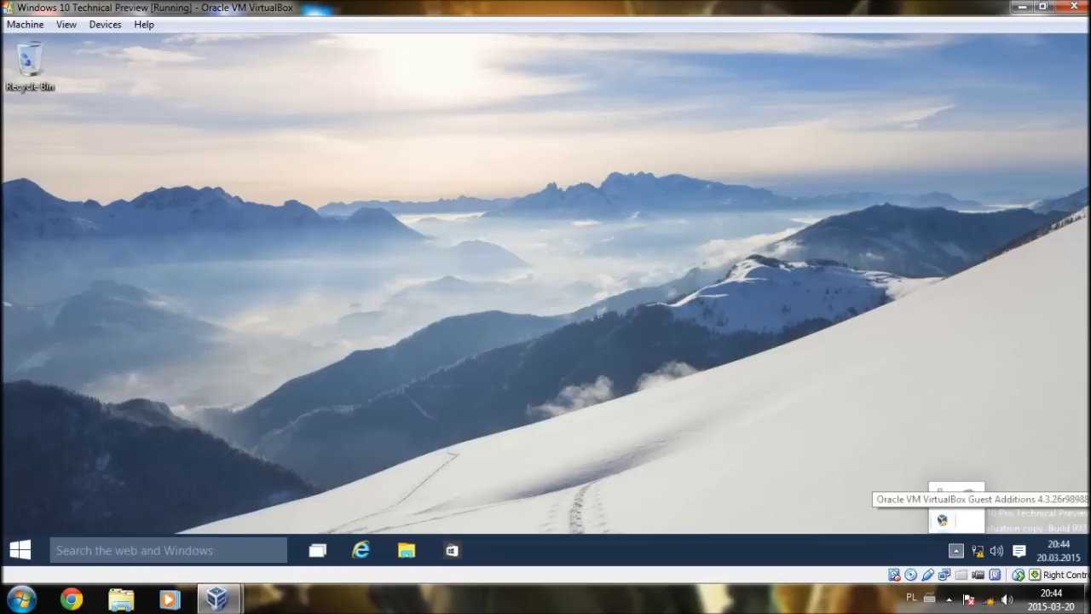
{"action": "key", "text": "Escape"}
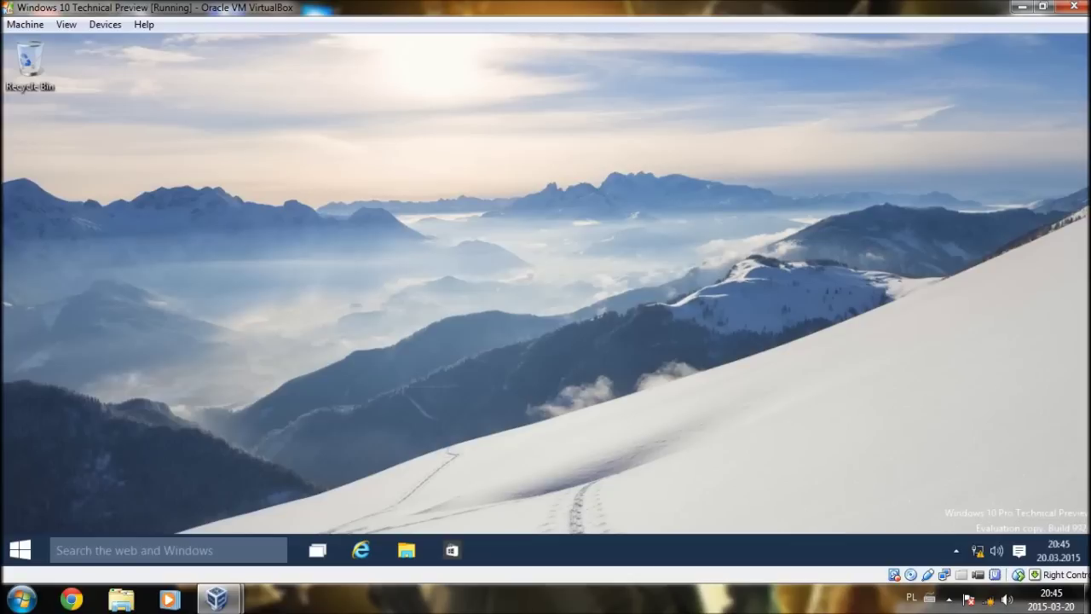
{"action": "left_click", "coordinate": [19, 550]}
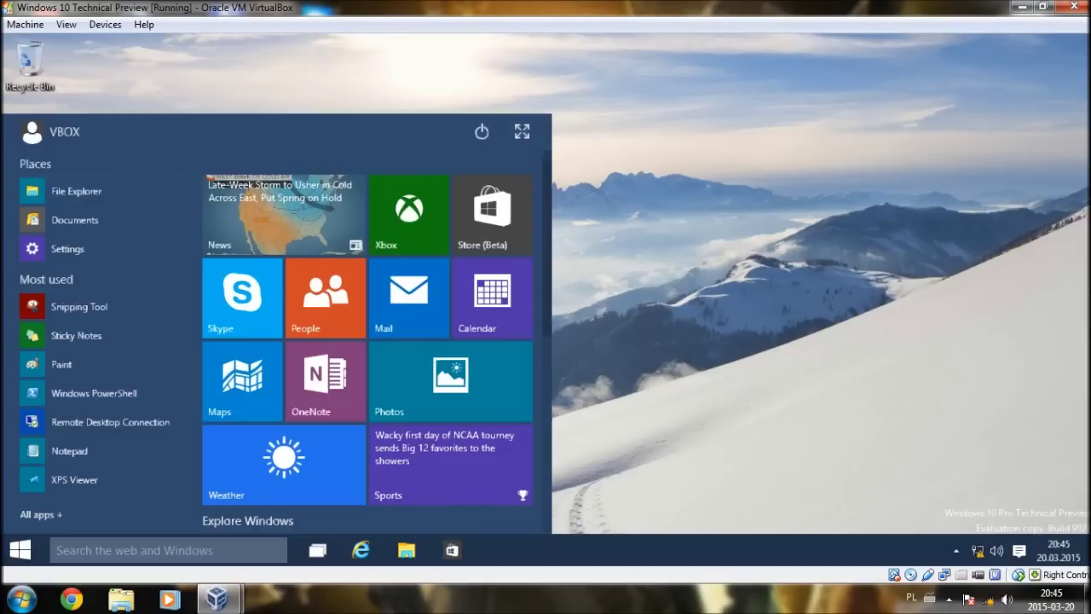
{"action": "key", "text": "super"}
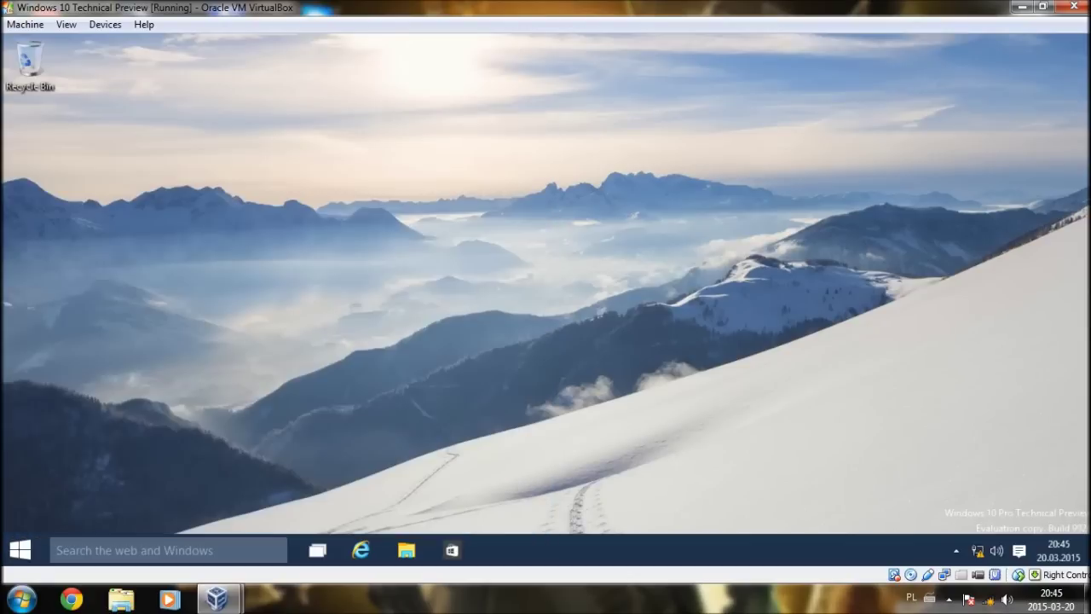
- Open File Explorer in the virtual machine and maximize its window
{"action": "left_click", "coordinate": [19, 550]}
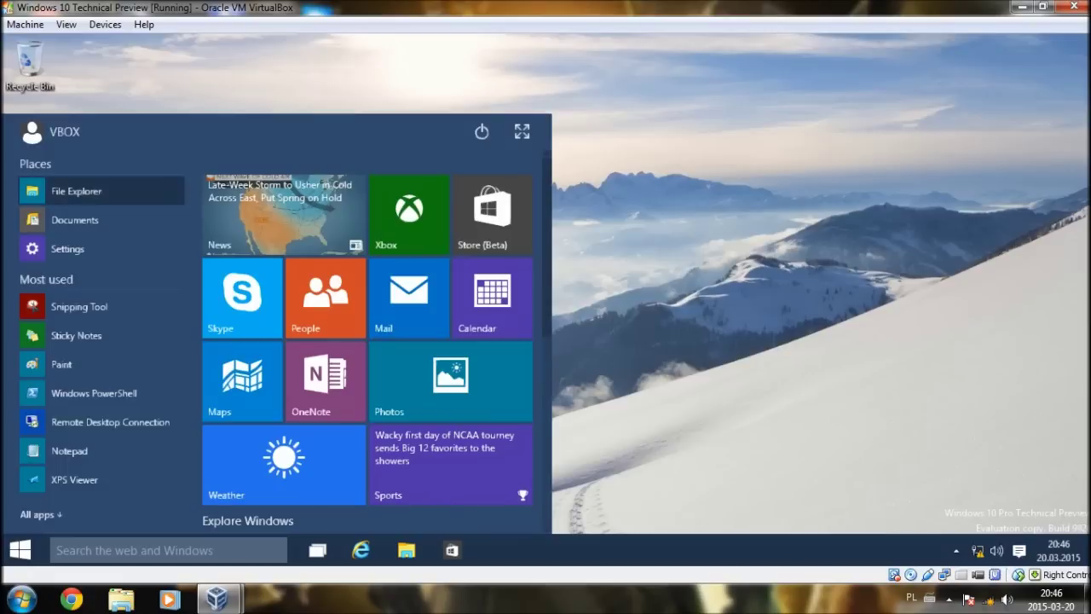
{"action": "left_click", "coordinate": [76, 191]}
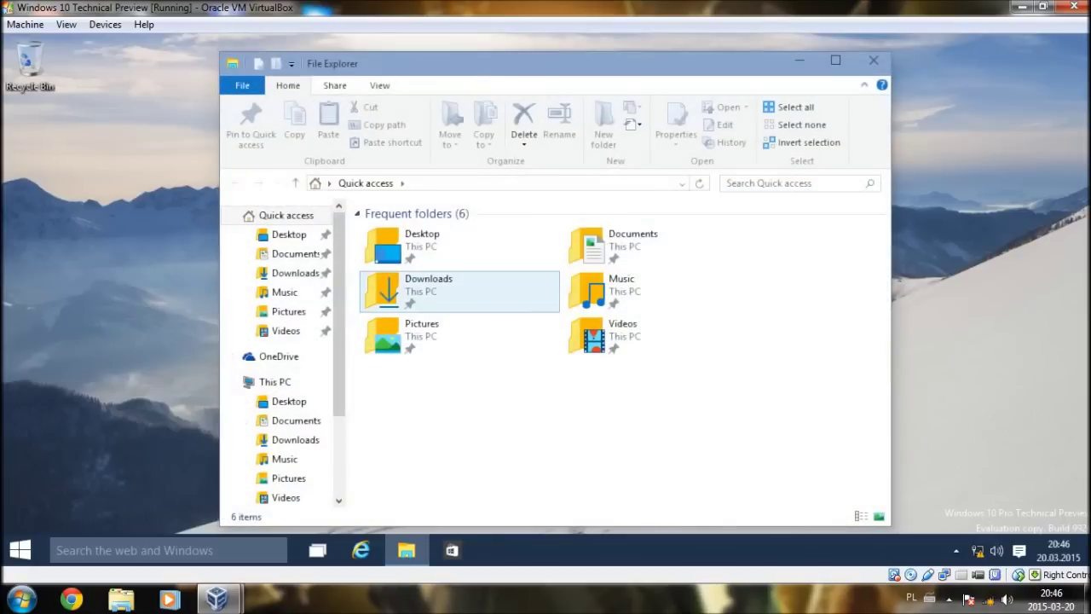
{"action": "left_click_drag", "start_coordinate": [491, 69], "coordinate": [470, 34]}
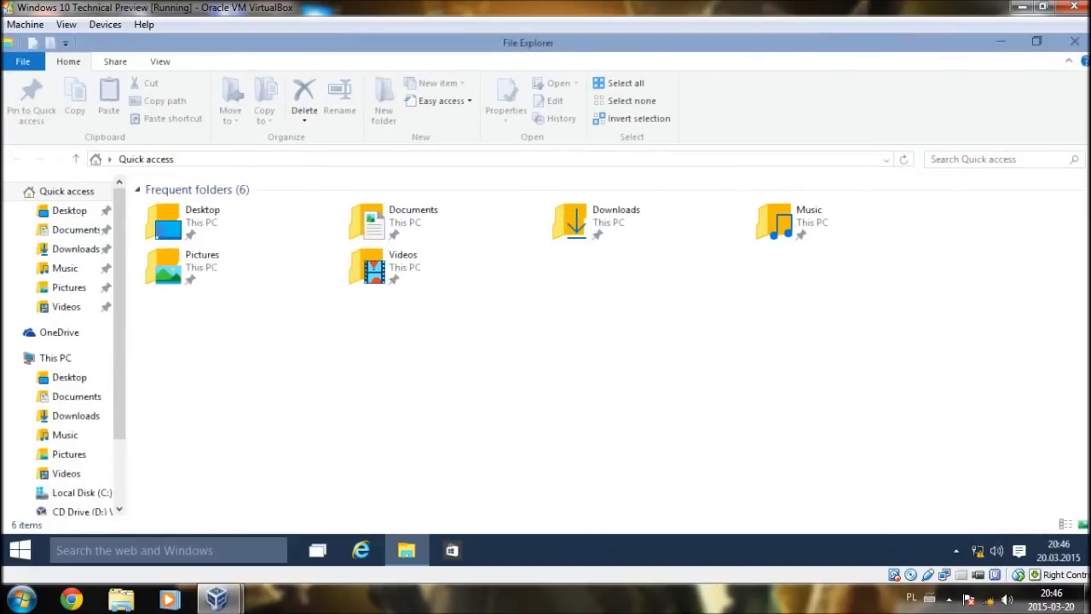
- Collapse and re-expand the File Explorer ribbon, and select the Desktop folder in the Quick access view
{"action": "left_click", "coordinate": [1068, 60]}
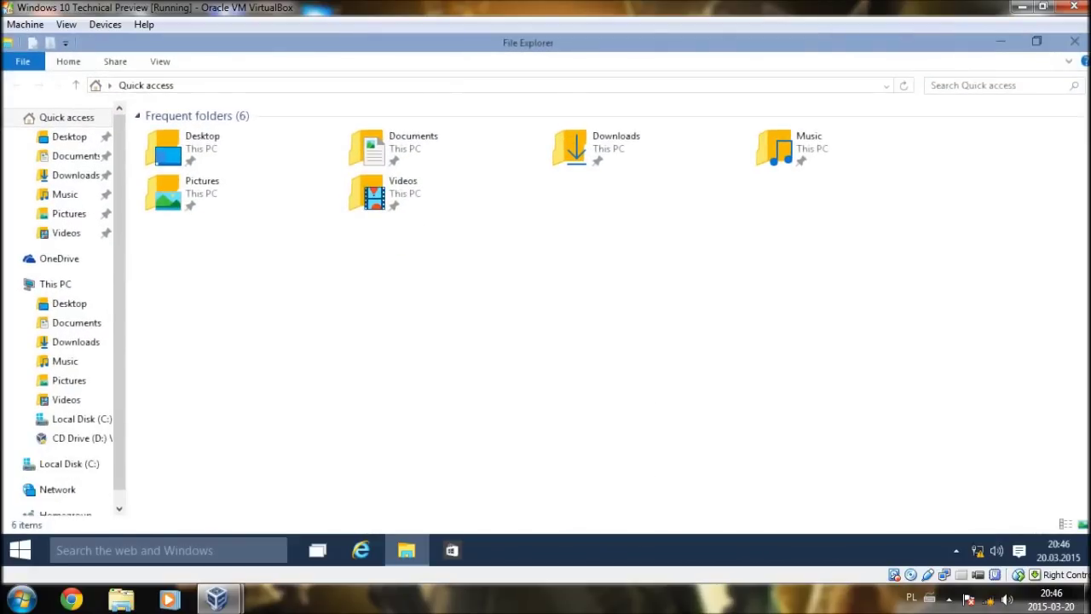
{"action": "left_click", "coordinate": [1069, 62]}
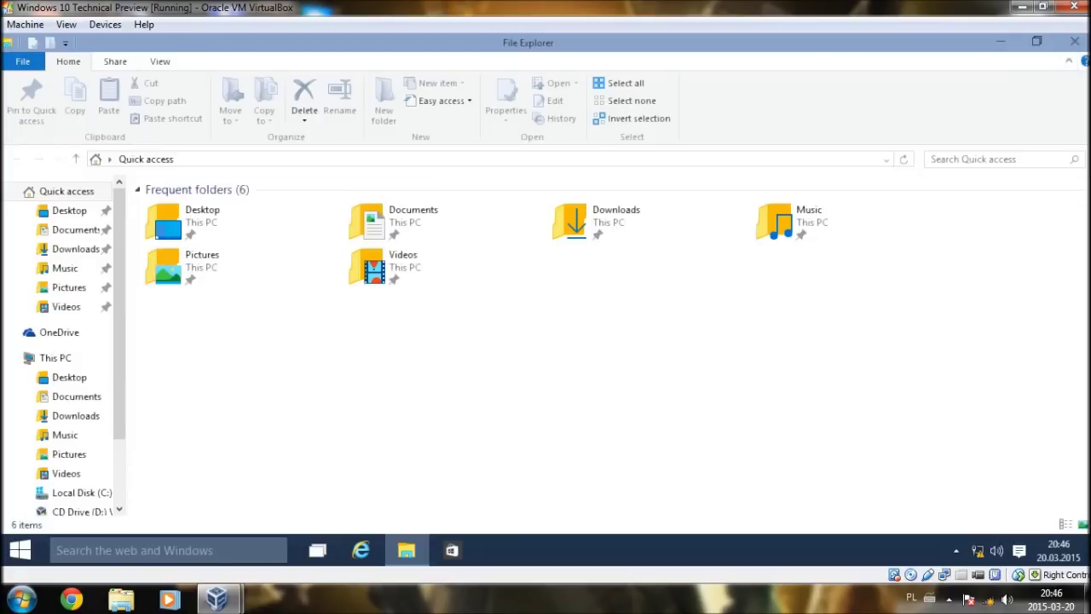
{"action": "left_click", "coordinate": [240, 223]}
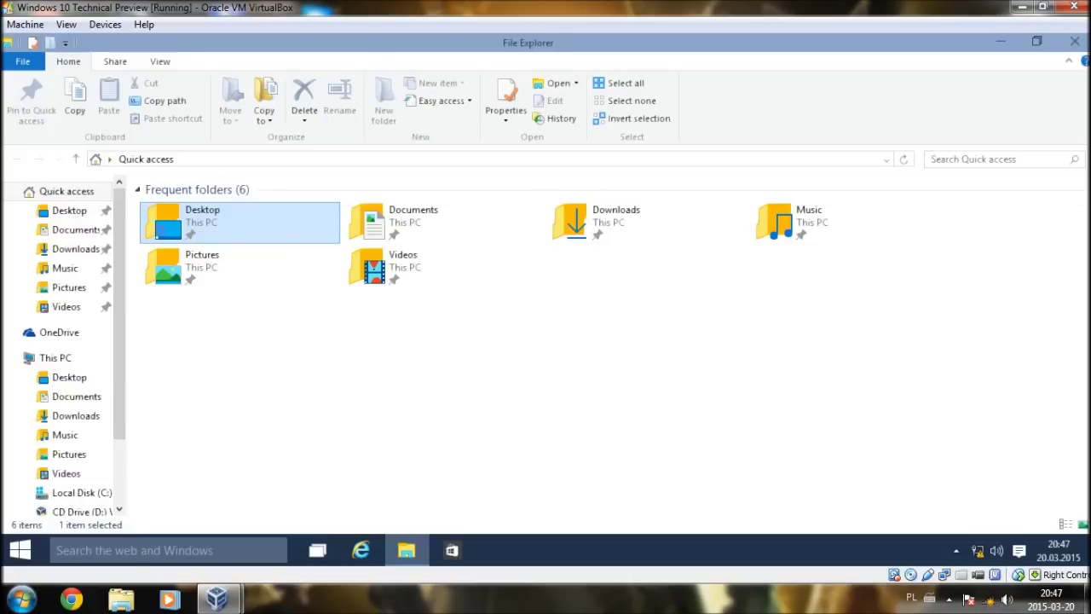
- Restore the maximized File Explorer window to its smaller floating size, leaving the Start menu closed
{"action": "key", "text": "super+Down"}
{"action": "key", "text": "super"}
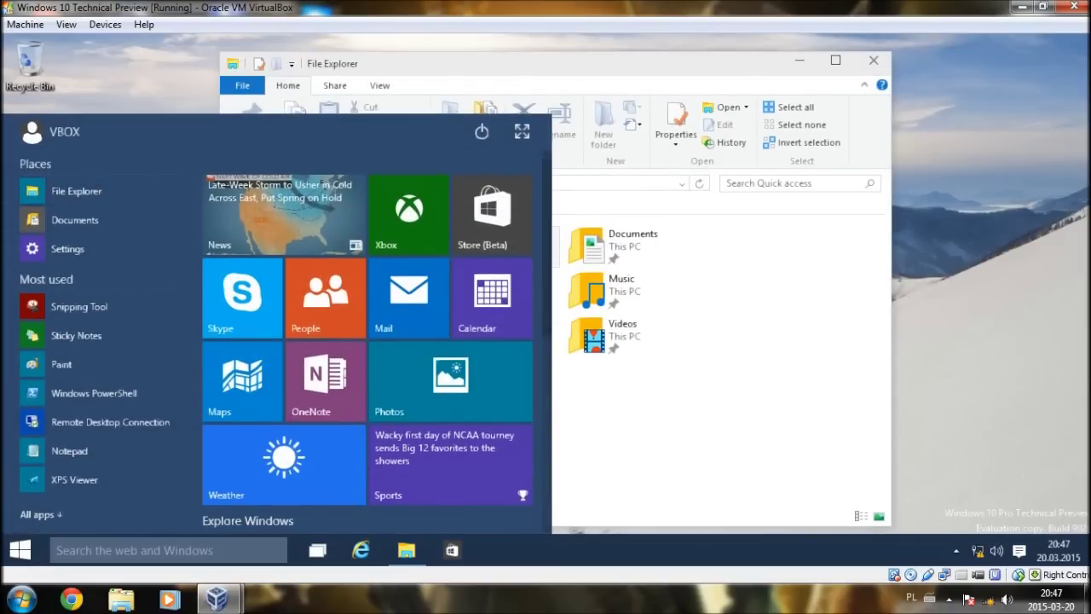
{"action": "key", "text": "super"}
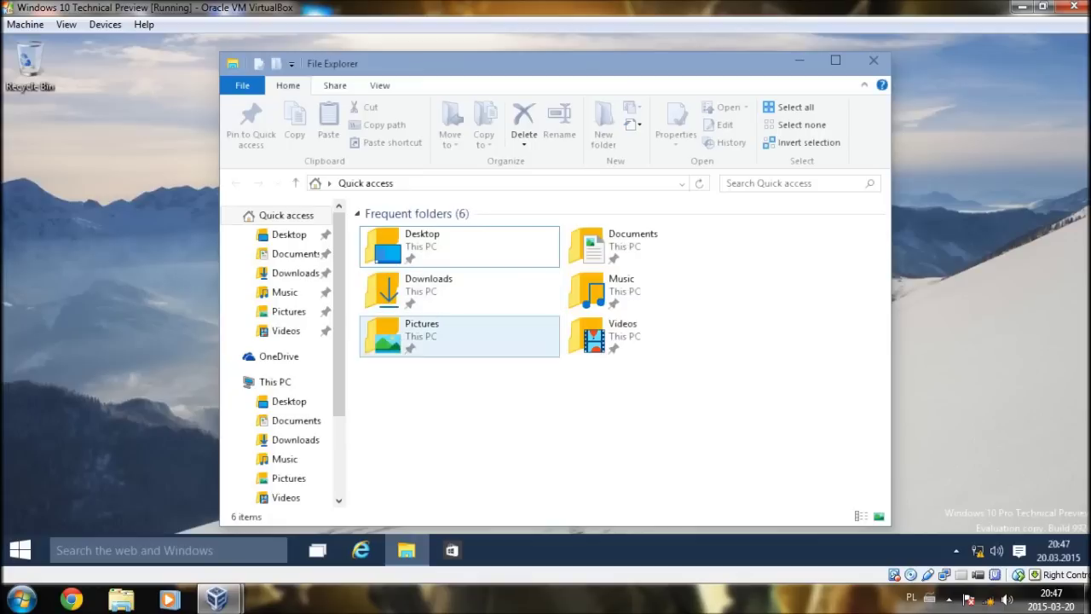
- Select the Music folder in Quick access and display This PC with its folders and drives
{"action": "left_click", "coordinate": [597, 294]}
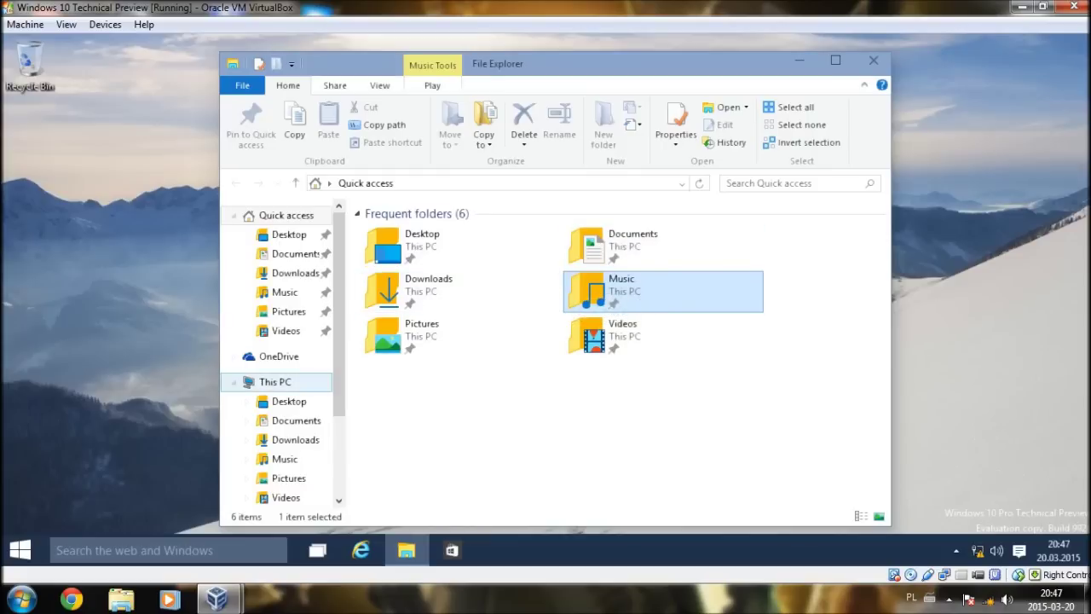
{"action": "scroll", "coordinate": [281, 354], "scroll_direction": "down", "scroll_amount": 2}
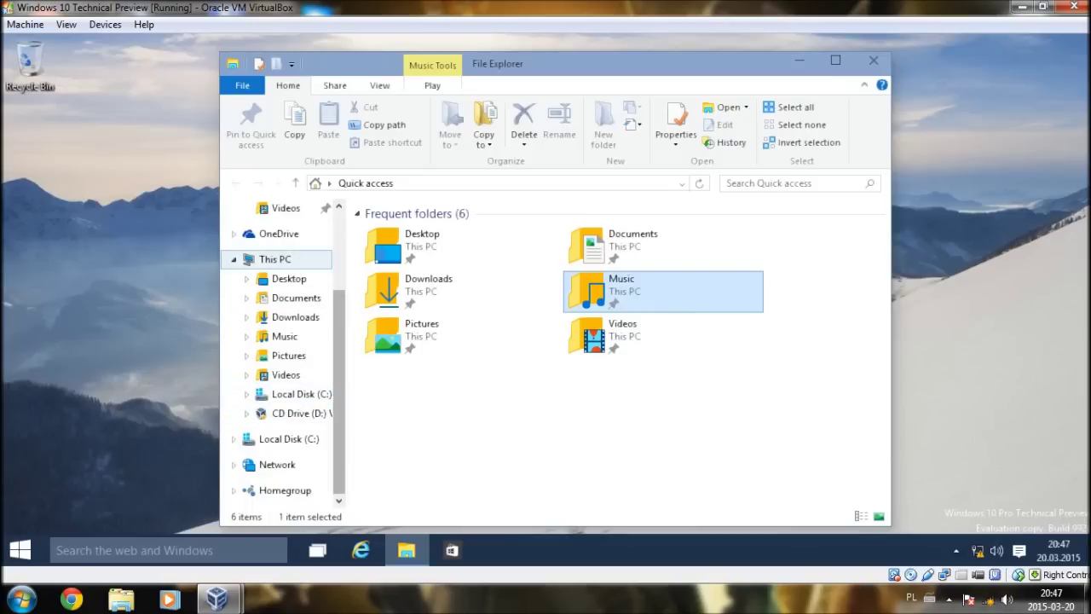
{"action": "left_click", "coordinate": [275, 259]}
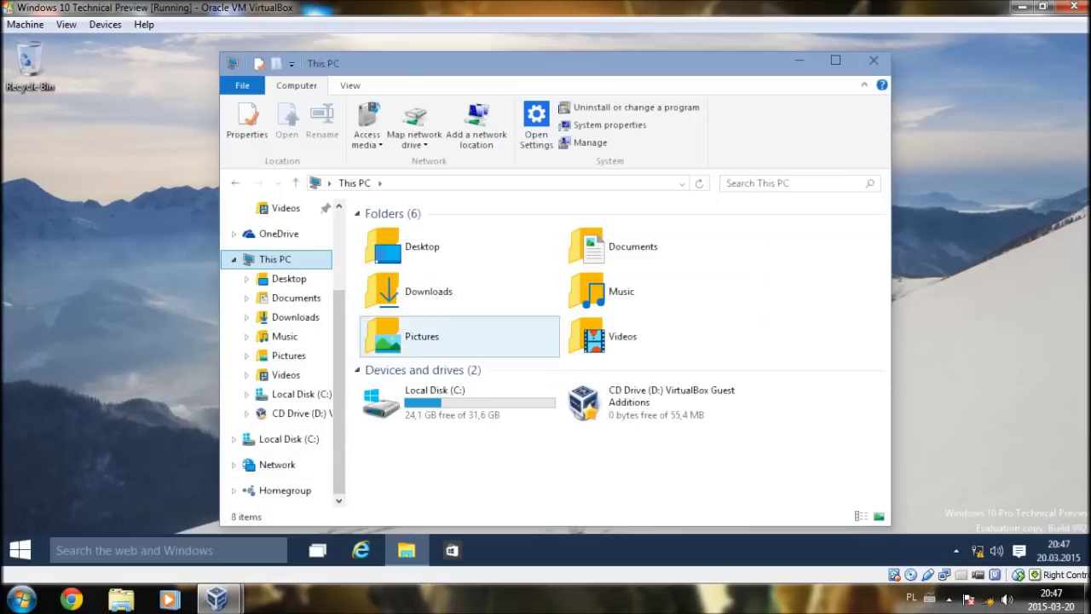
- Check the Komputer entry in the host's Start menu, and list the folders on the virtual machine's Local Disk (C:)
{"action": "left_click", "coordinate": [21, 599]}
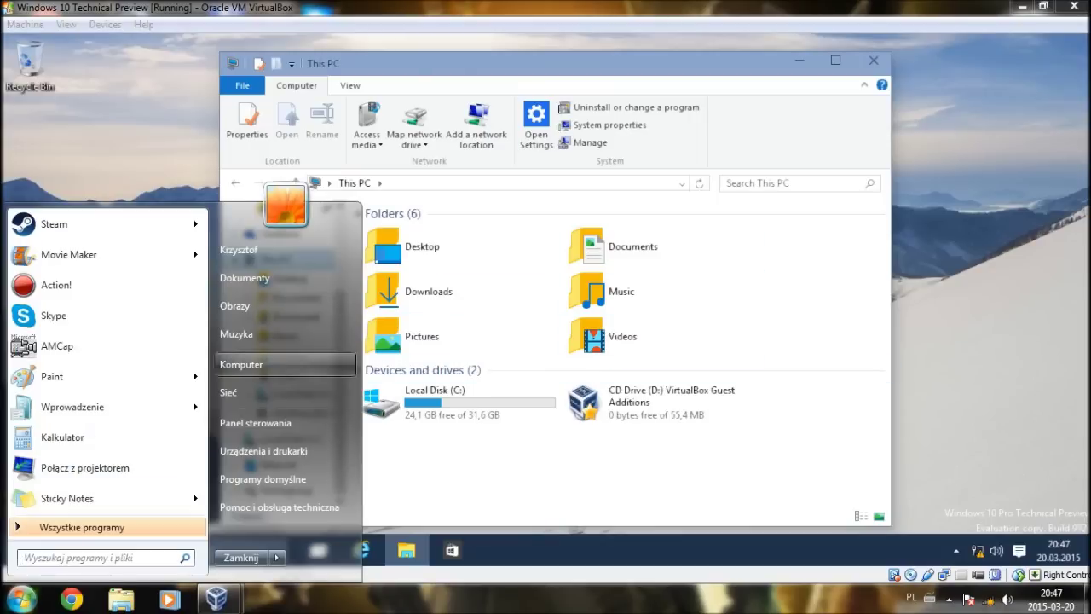
{"action": "left_click", "coordinate": [241, 364]}
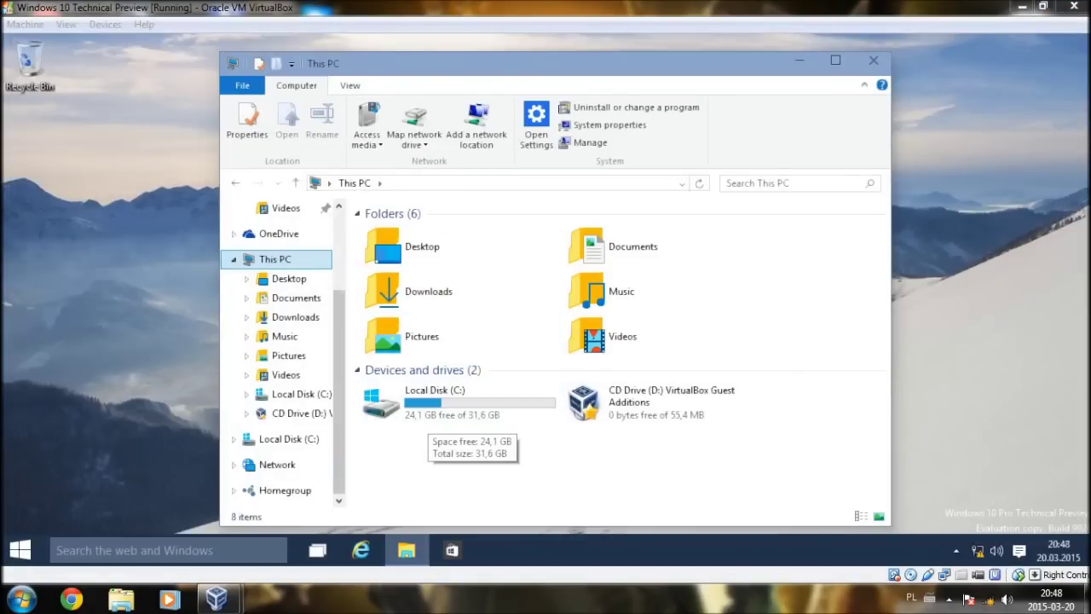
{"action": "left_click", "coordinate": [289, 438]}
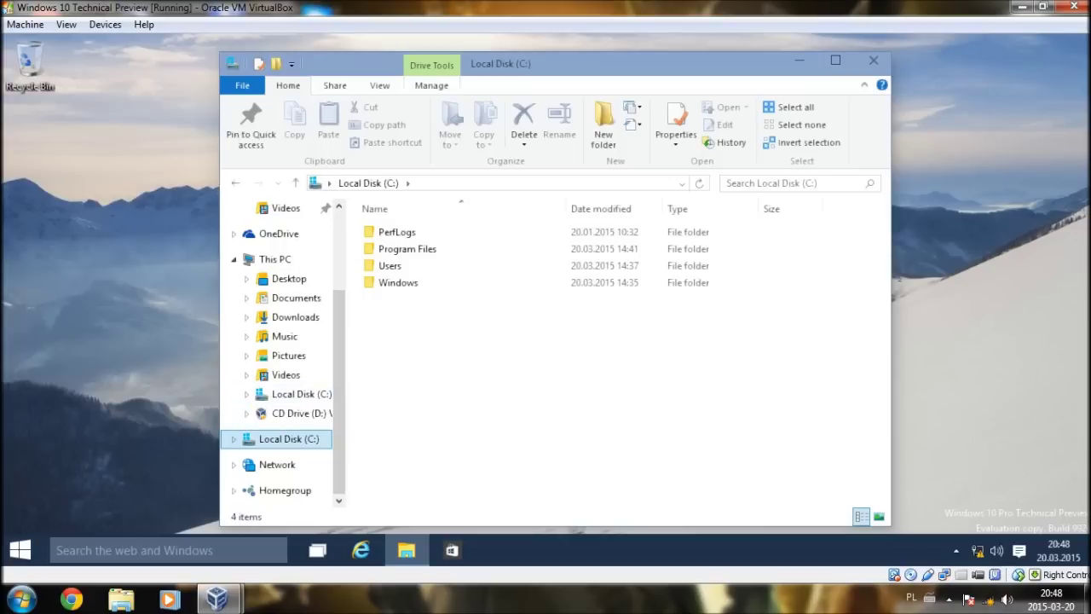
{"action": "left_click", "coordinate": [398, 282]}
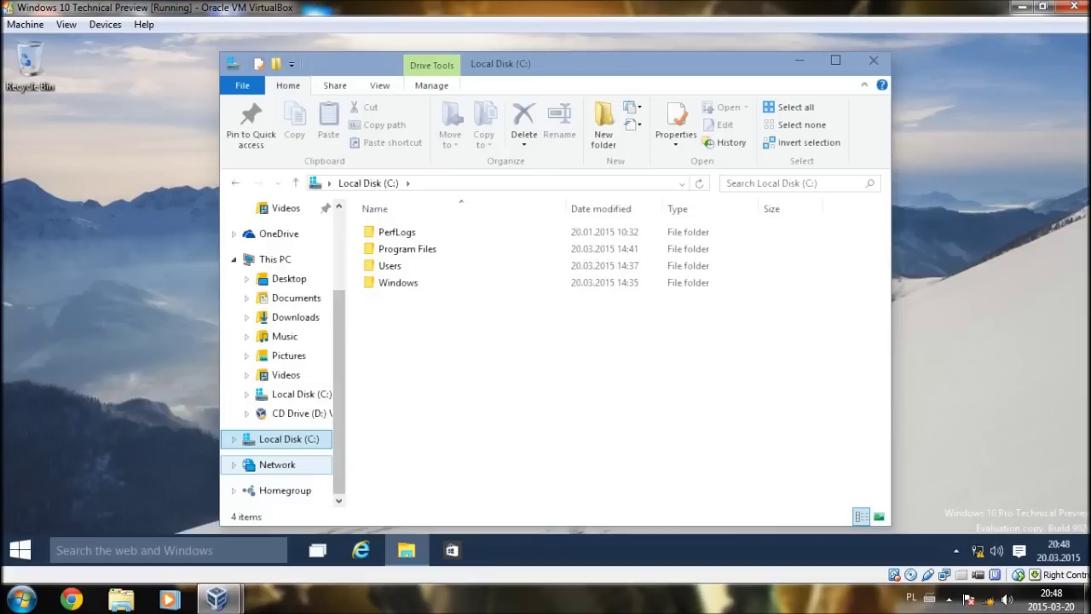
- Look into the VBOXSVR computer and the Users share of WIN-1O9C6EEOH64 on the network
{"action": "left_click", "coordinate": [277, 464]}
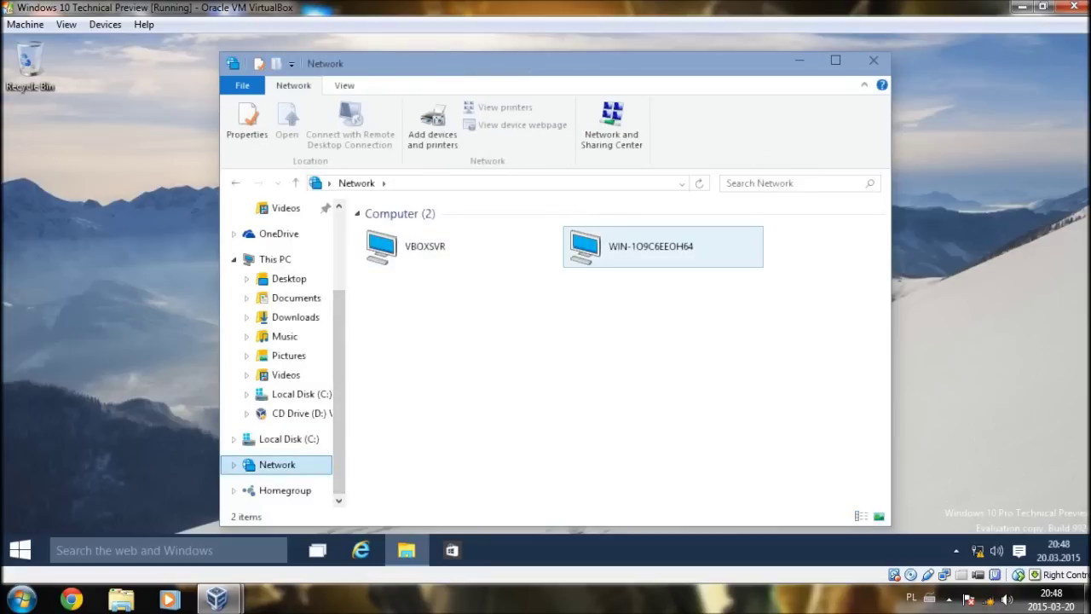
{"action": "left_click", "coordinate": [425, 247]}
{"action": "double_click", "coordinate": [424, 246]}
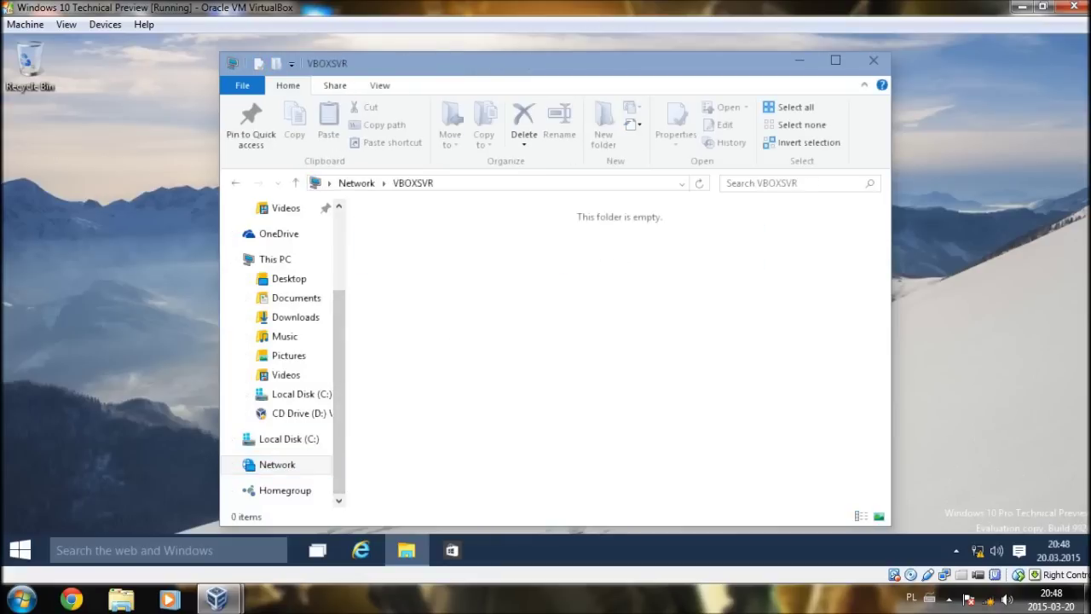
{"action": "key", "text": "BackSpace"}
{"action": "double_click", "coordinate": [662, 246]}
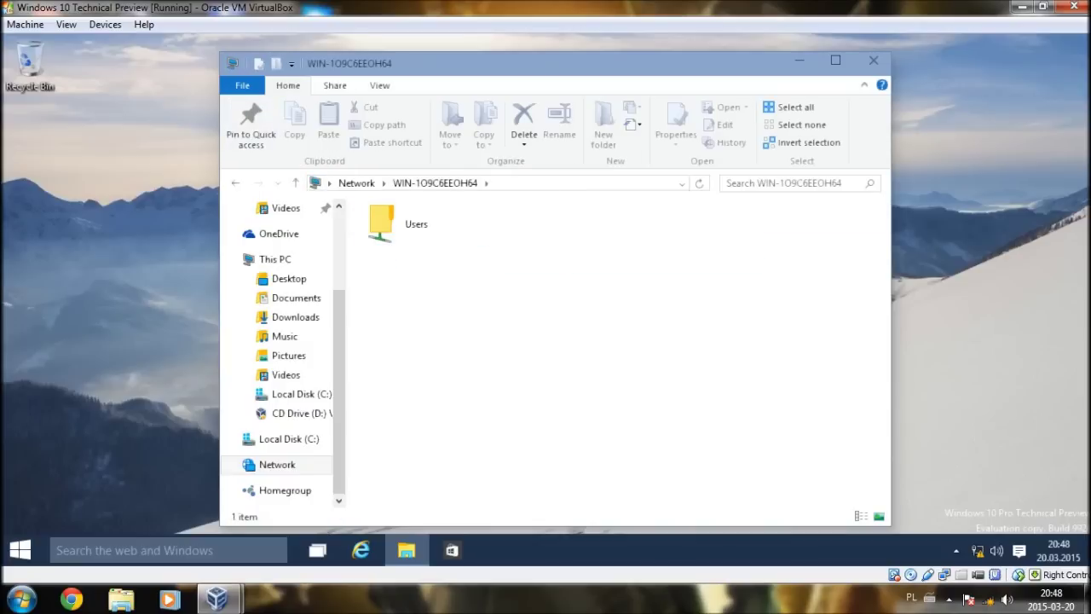
{"action": "double_click", "coordinate": [401, 223]}
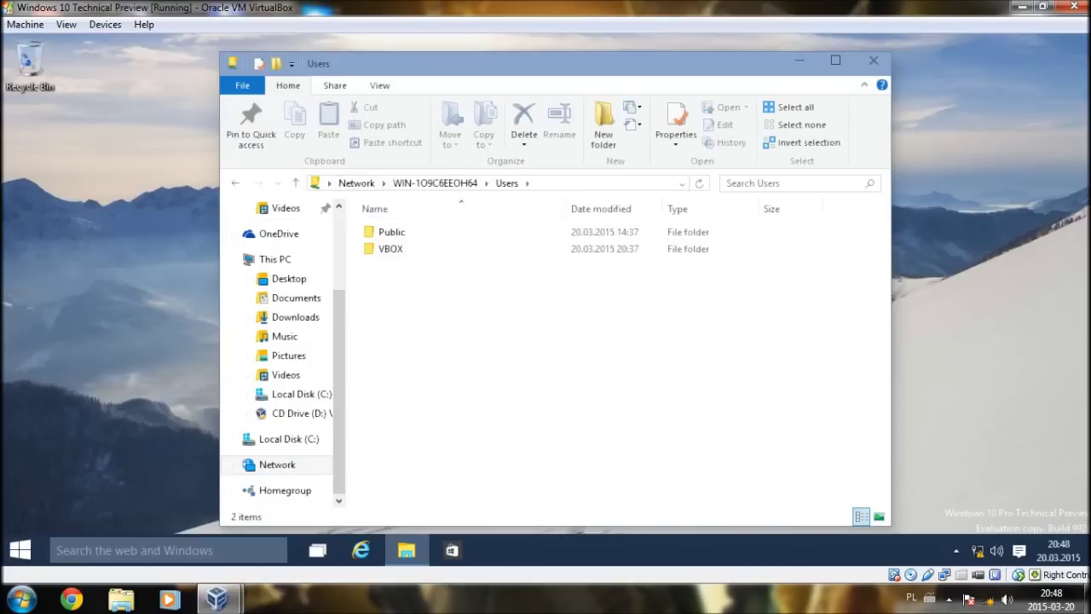
- Go back to the Network overview and view the Homegroup page
{"action": "left_click", "coordinate": [236, 182]}
{"action": "left_click", "coordinate": [235, 182]}
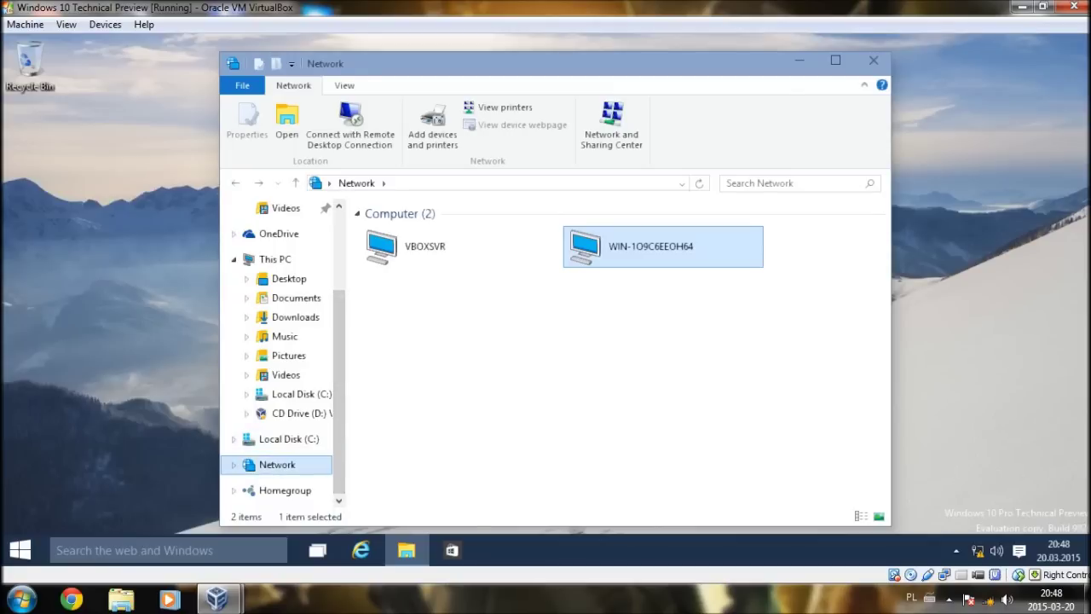
{"action": "left_click", "coordinate": [284, 490]}
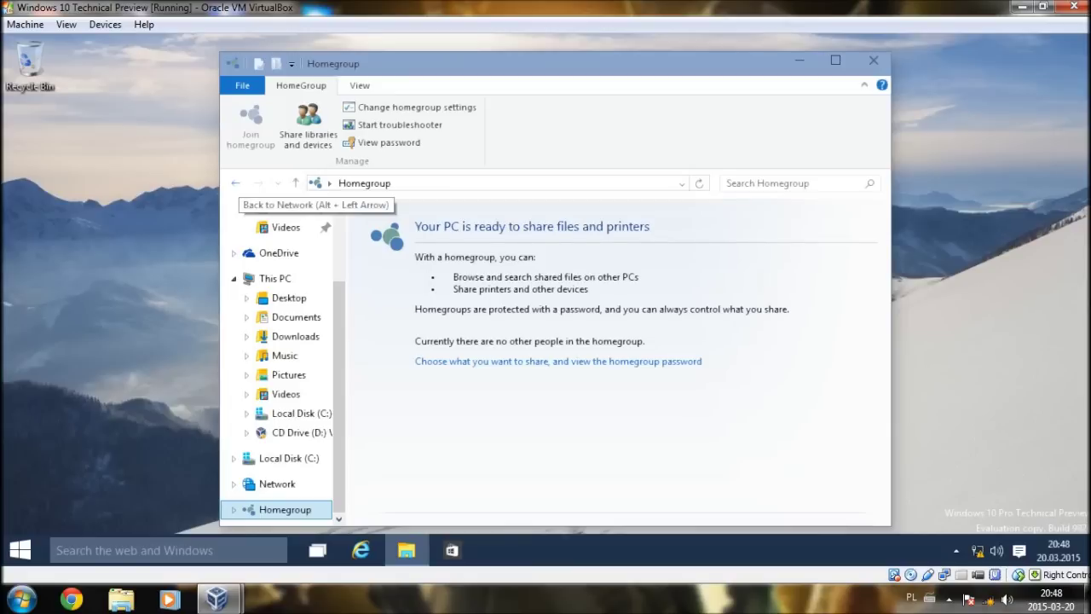
{"action": "left_click", "coordinate": [235, 182]}
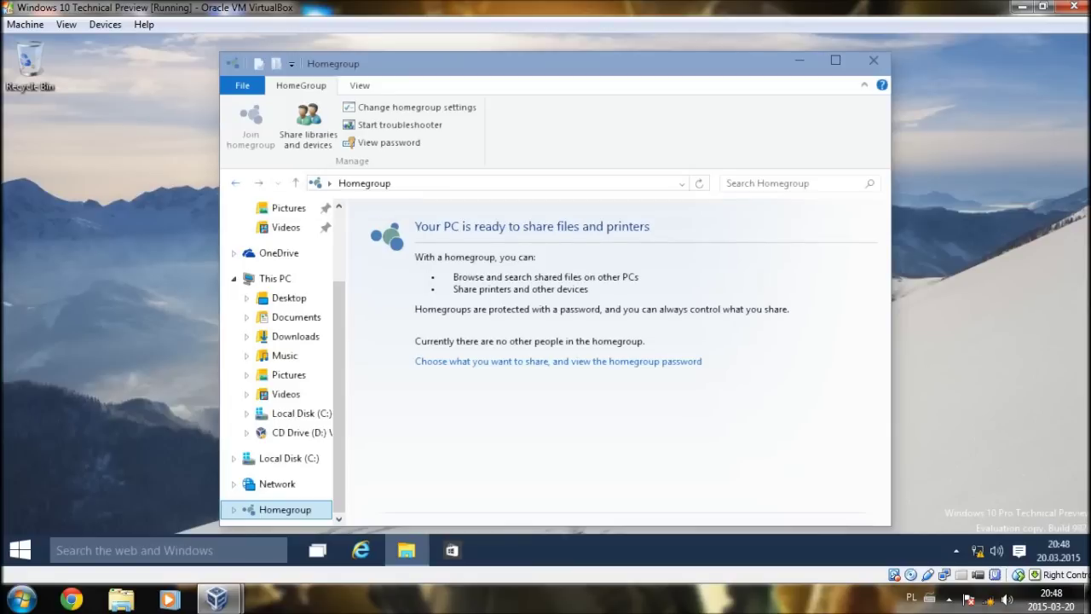
- Examine the general properties of Local Disk (C:), including used and free space, and close File Explorer
{"action": "left_click", "coordinate": [289, 458]}
{"action": "left_click_drag", "start_coordinate": [338, 378], "coordinate": [338, 391]}
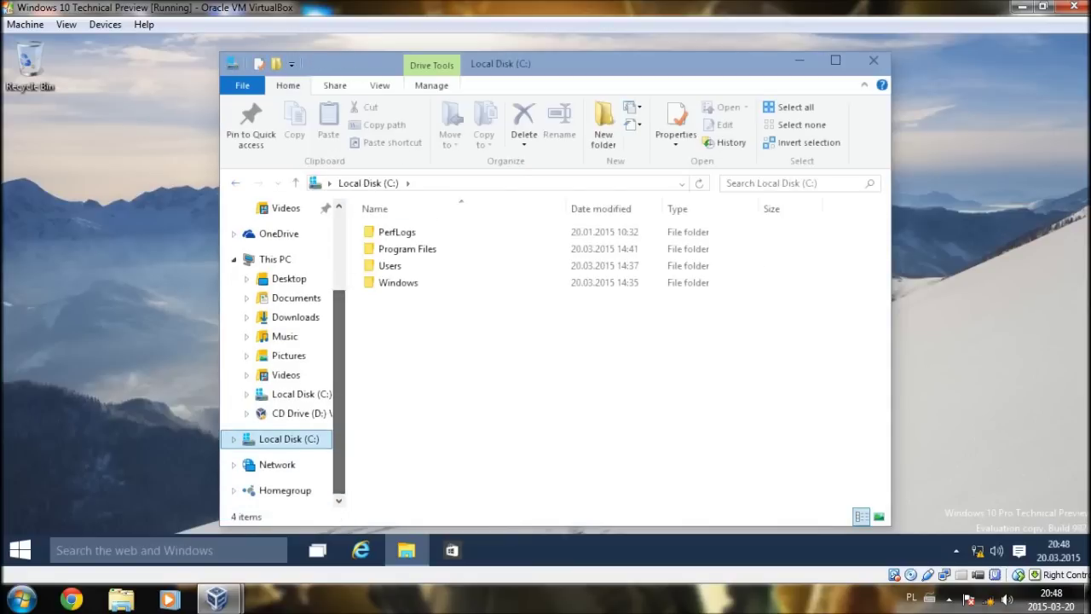
{"action": "right_click", "coordinate": [305, 439]}
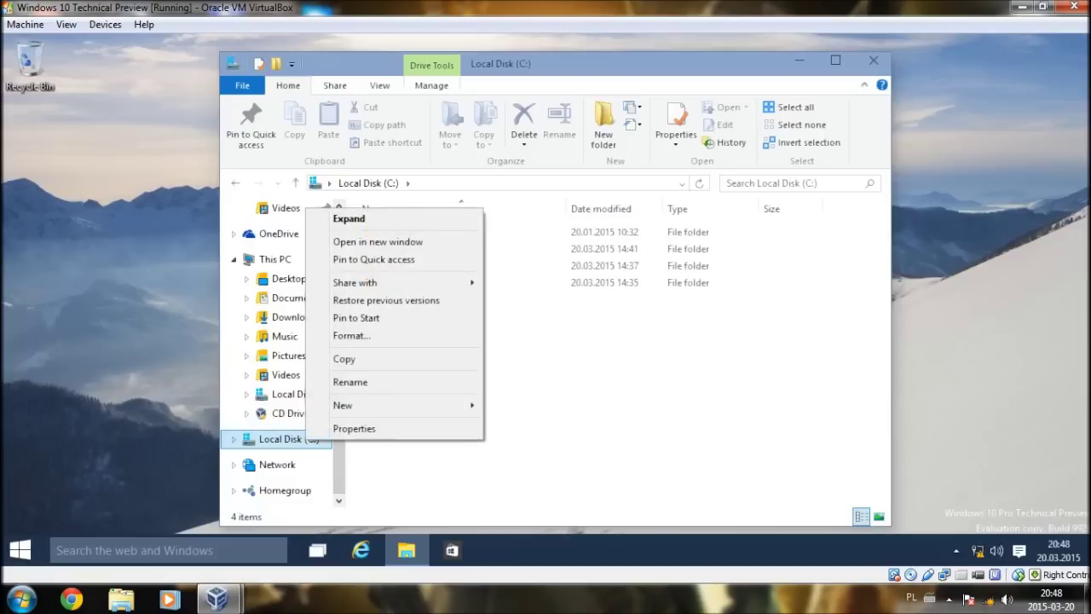
{"action": "left_click", "coordinate": [354, 427]}
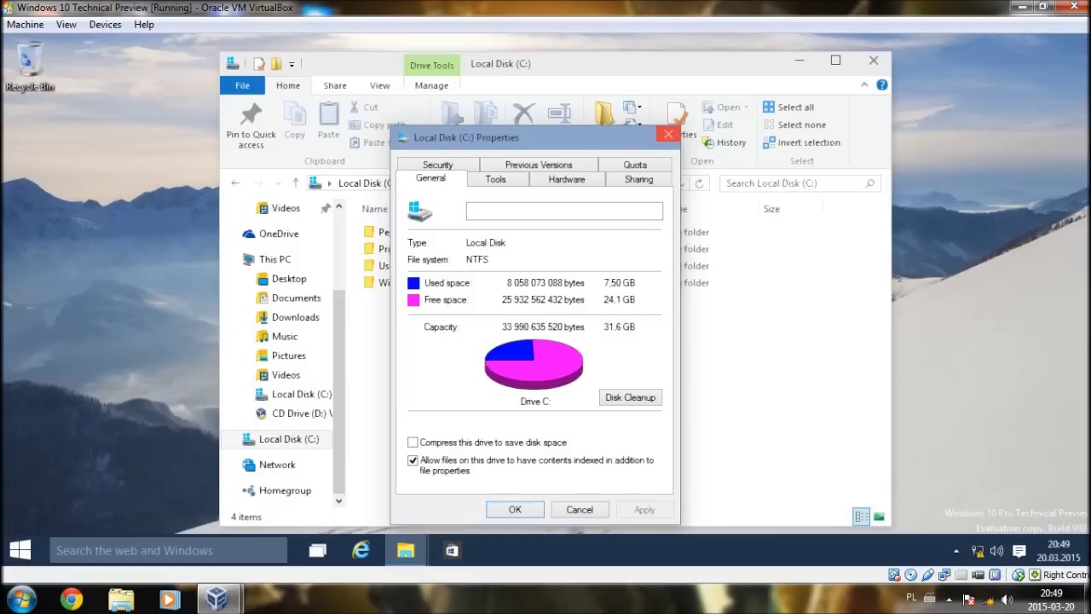
{"action": "left_click", "coordinate": [668, 134]}
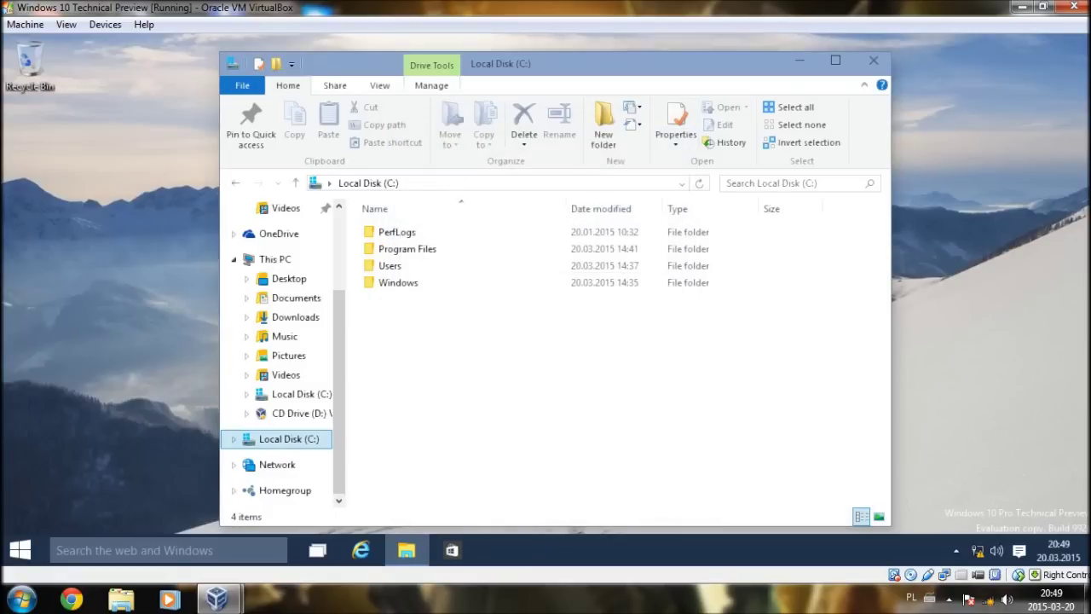
{"action": "left_click", "coordinate": [873, 60]}
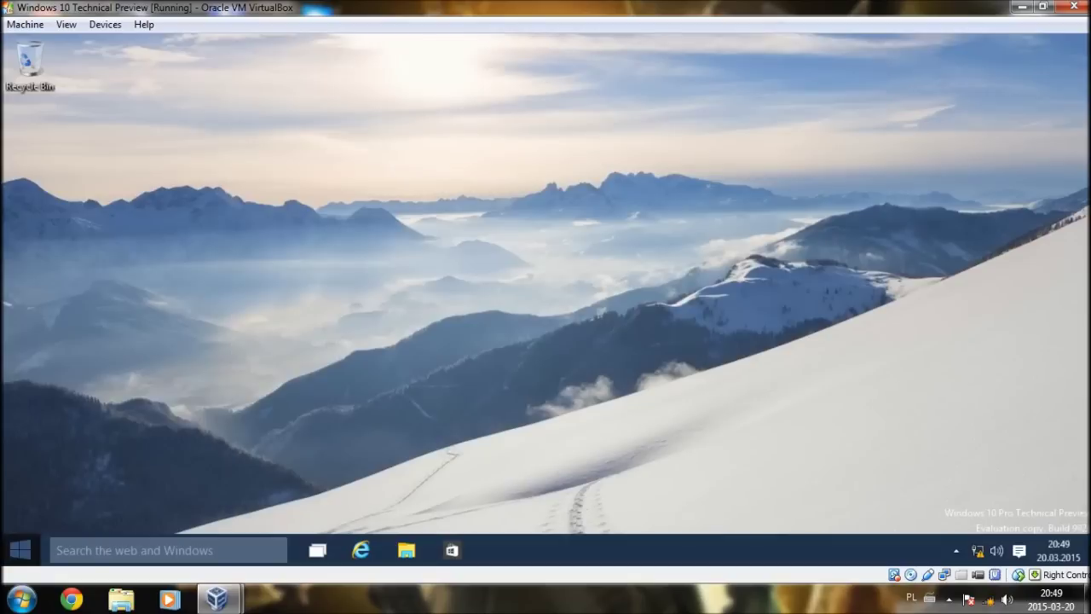
- Open the Settings app in the virtual machine and show its System category with the display options
{"action": "left_click", "coordinate": [20, 550]}
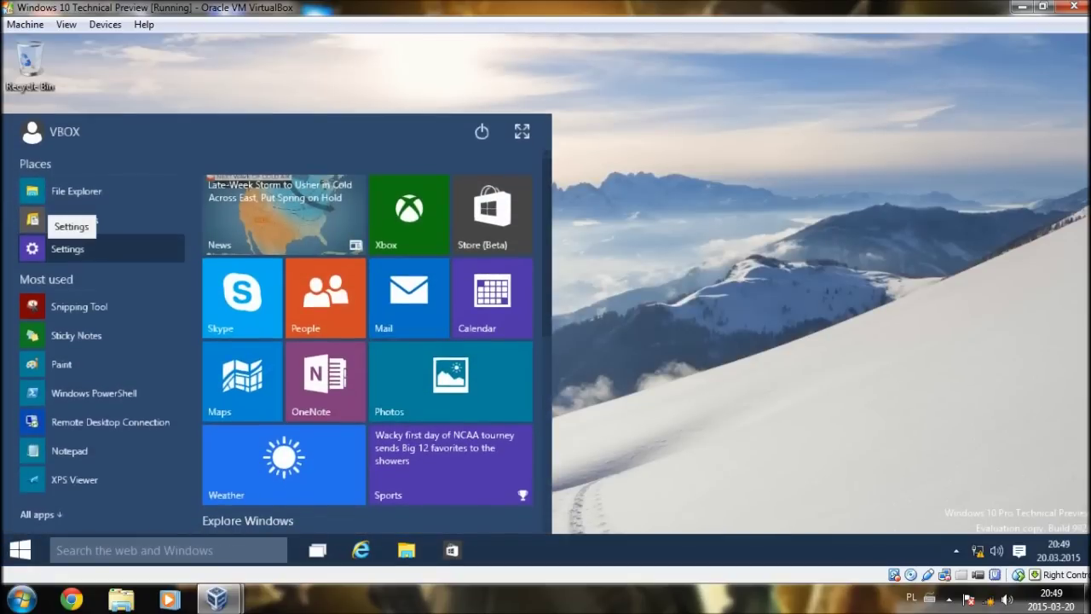
{"action": "left_click", "coordinate": [68, 248]}
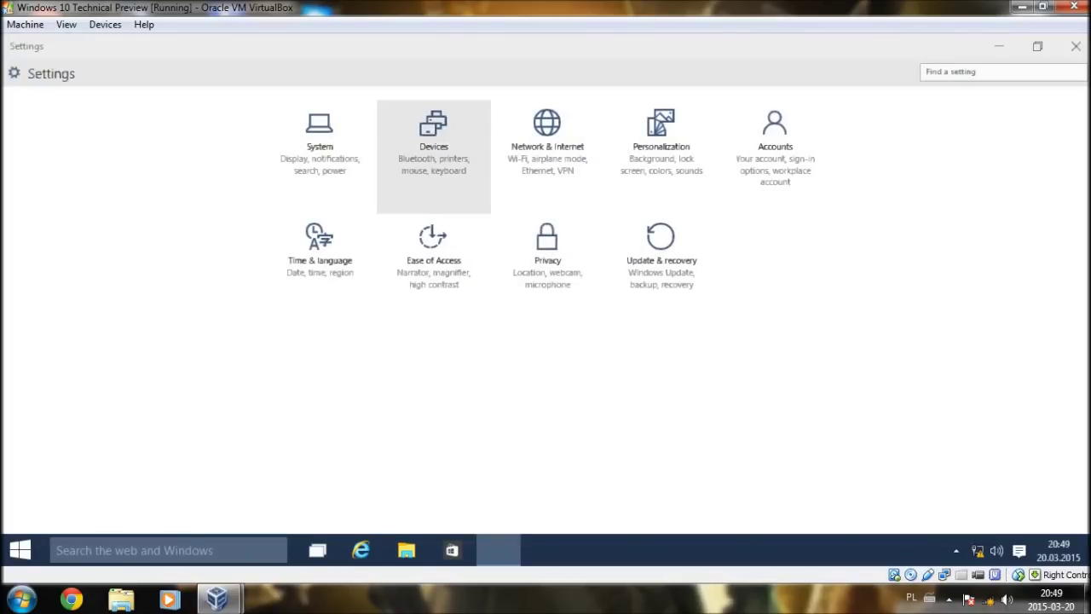
{"action": "left_click", "coordinate": [980, 72]}
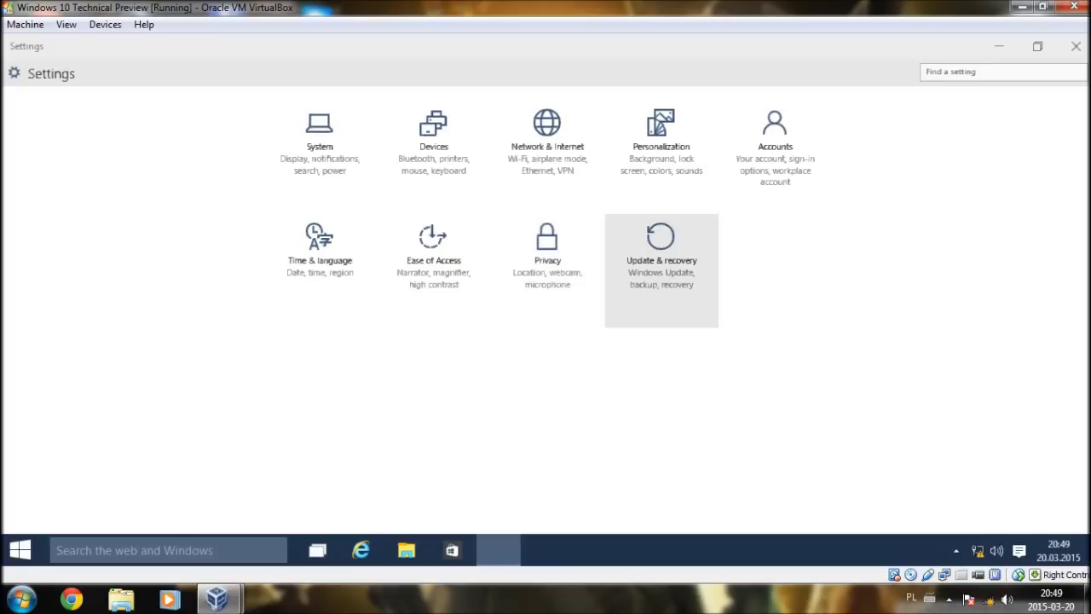
{"action": "left_click", "coordinate": [320, 156]}
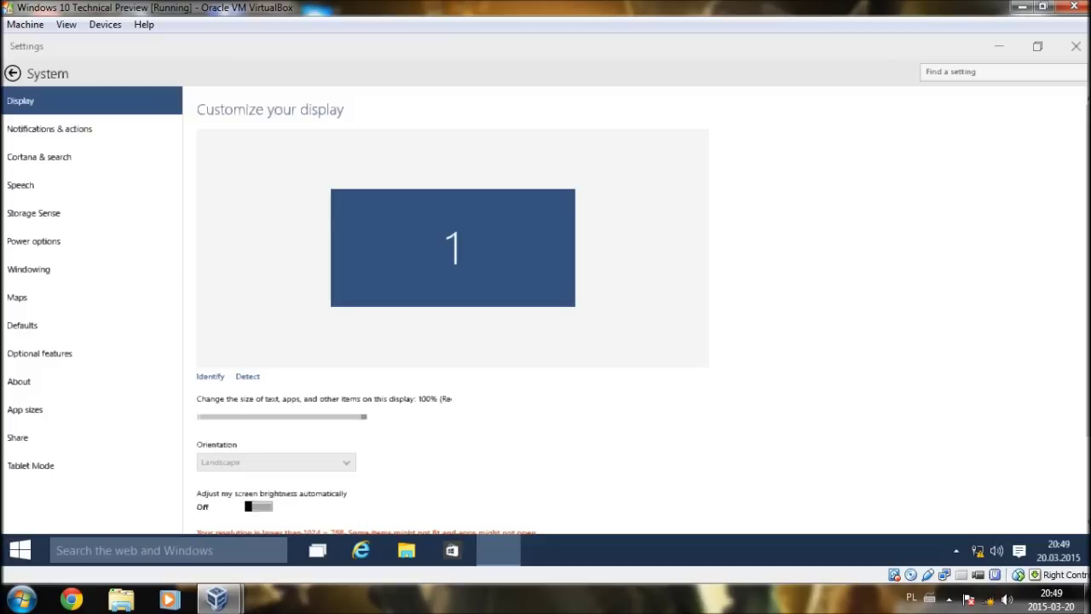
- Restore the Settings window to a smaller size, maximize it again and view the remaining display options
{"action": "left_click", "coordinate": [1037, 46]}
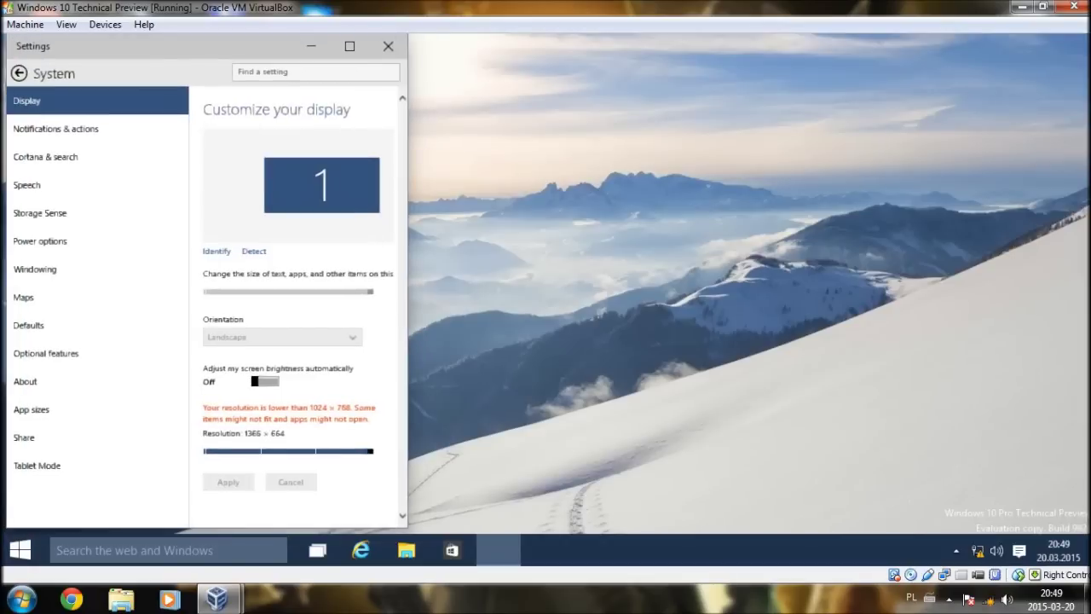
{"action": "left_click_drag", "start_coordinate": [245, 63], "coordinate": [472, 32]}
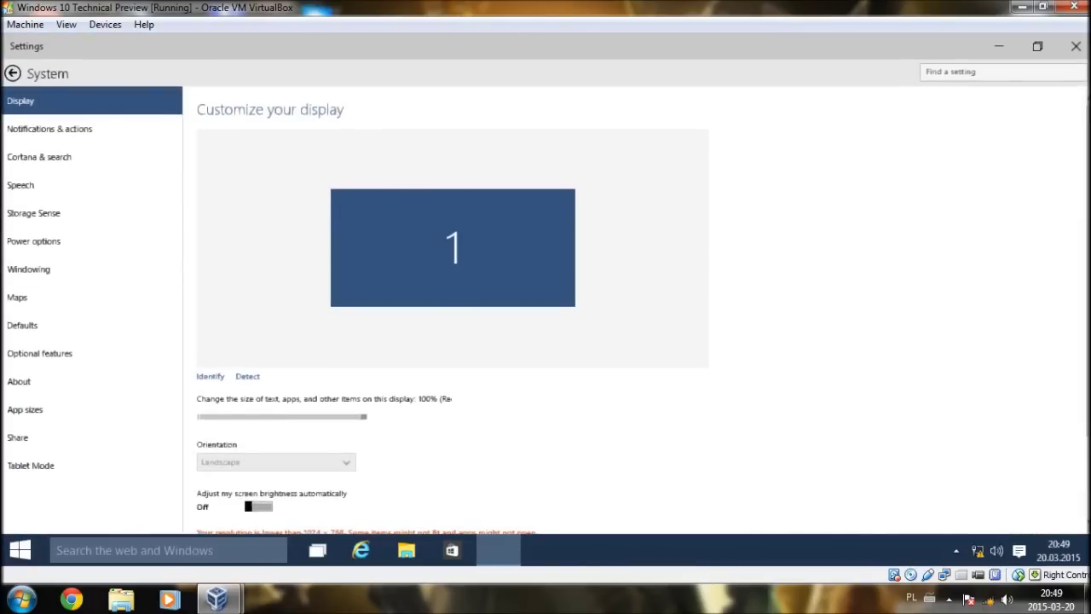
{"action": "scroll", "coordinate": [546, 315], "scroll_direction": "down", "scroll_amount": 2}
{"action": "scroll", "coordinate": [545, 315], "scroll_direction": "up", "scroll_amount": 1}
{"action": "scroll", "coordinate": [546, 316], "scroll_direction": "down", "scroll_amount": 1}
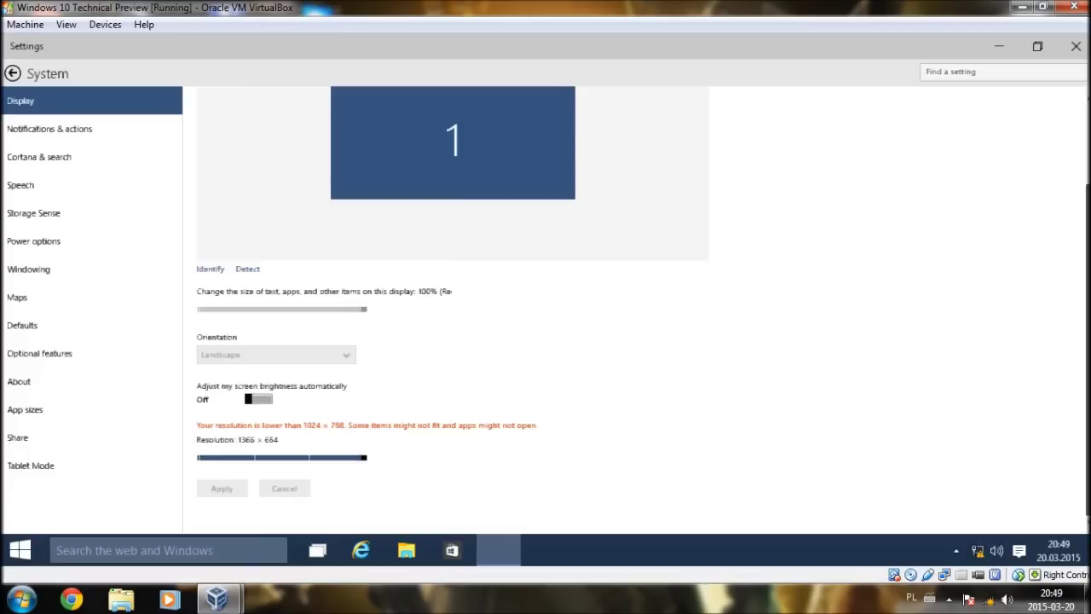
- Move the display resolution slider down to its lowest setting and back up to 1366 × 664 without applying
{"action": "left_click_drag", "start_coordinate": [364, 457], "coordinate": [199, 457]}
{"action": "key", "text": "Right"}
{"action": "key", "text": "Right"}
{"action": "key", "text": "Right"}
{"action": "key", "text": "Right"}
{"action": "key", "text": "Right"}
{"action": "key", "text": "Right"}
{"action": "key", "text": "Right"}
{"action": "key", "text": "Right"}
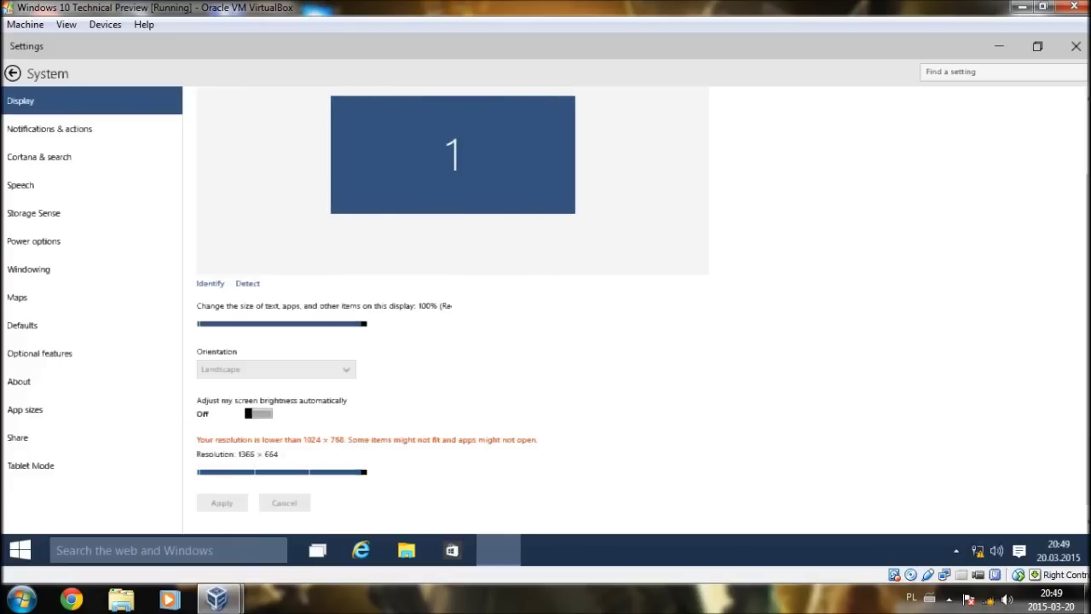
- Minimize Settings, look at the resolution choices in the desktop's classic Screen Resolution window and close that window
{"action": "left_click", "coordinate": [999, 46]}
{"action": "right_click", "coordinate": [497, 191]}
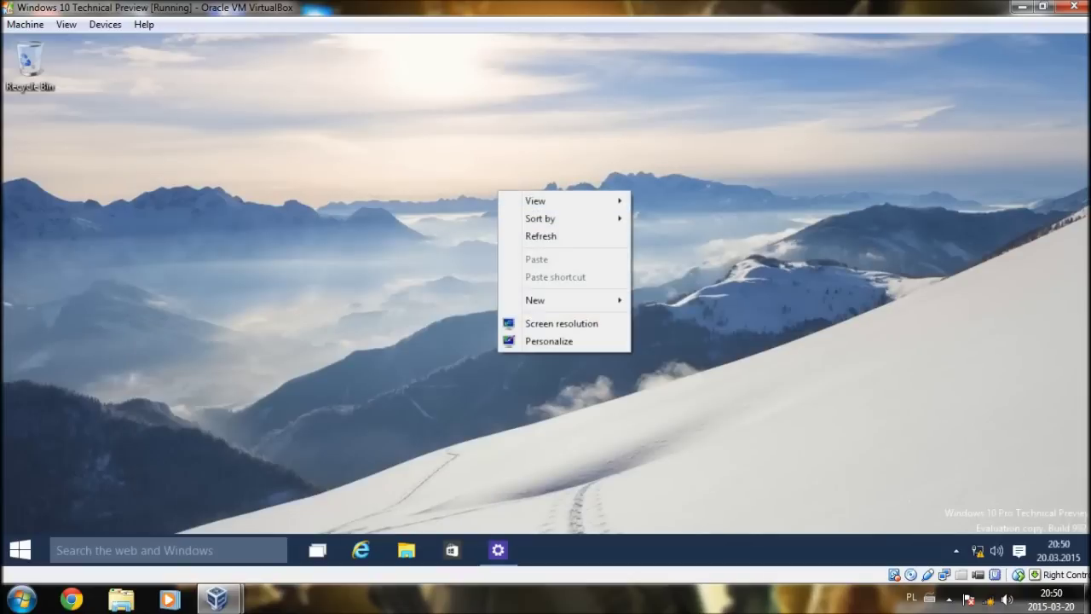
{"action": "left_click", "coordinate": [560, 323]}
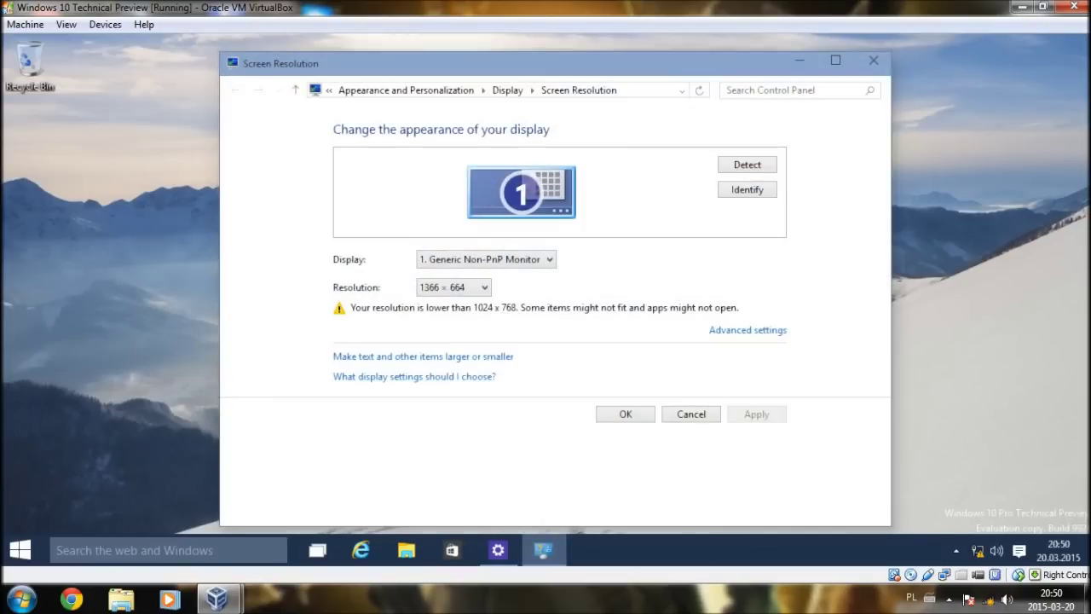
{"action": "left_click", "coordinate": [454, 287]}
{"action": "left_click", "coordinate": [453, 288]}
{"action": "left_click", "coordinate": [872, 60]}
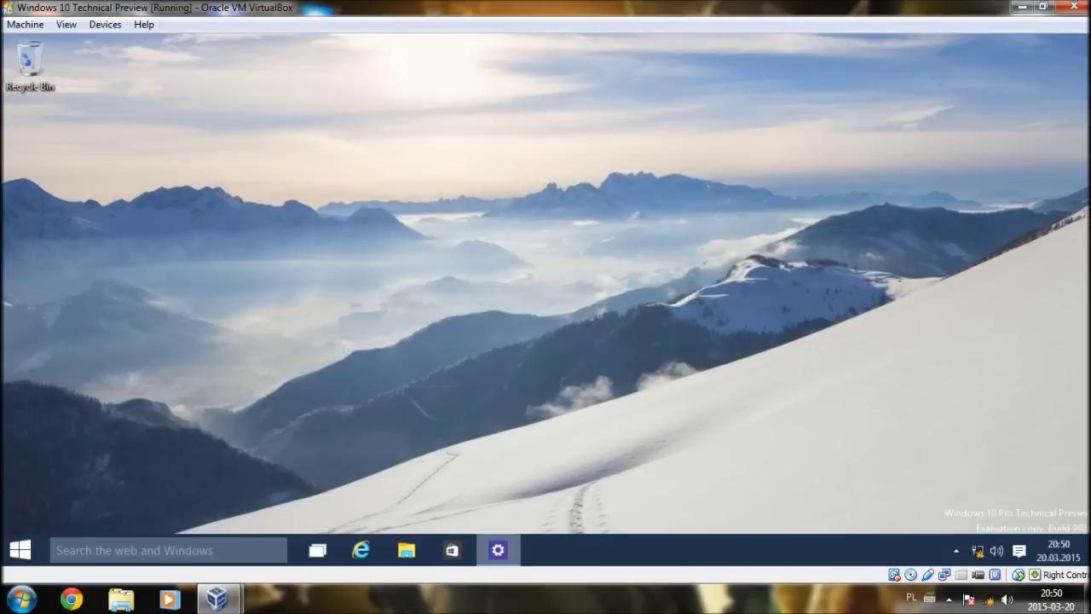
- Return to Settings and look through the Notifications & actions page, including its list of app notification switches
{"action": "left_click", "coordinate": [498, 550]}
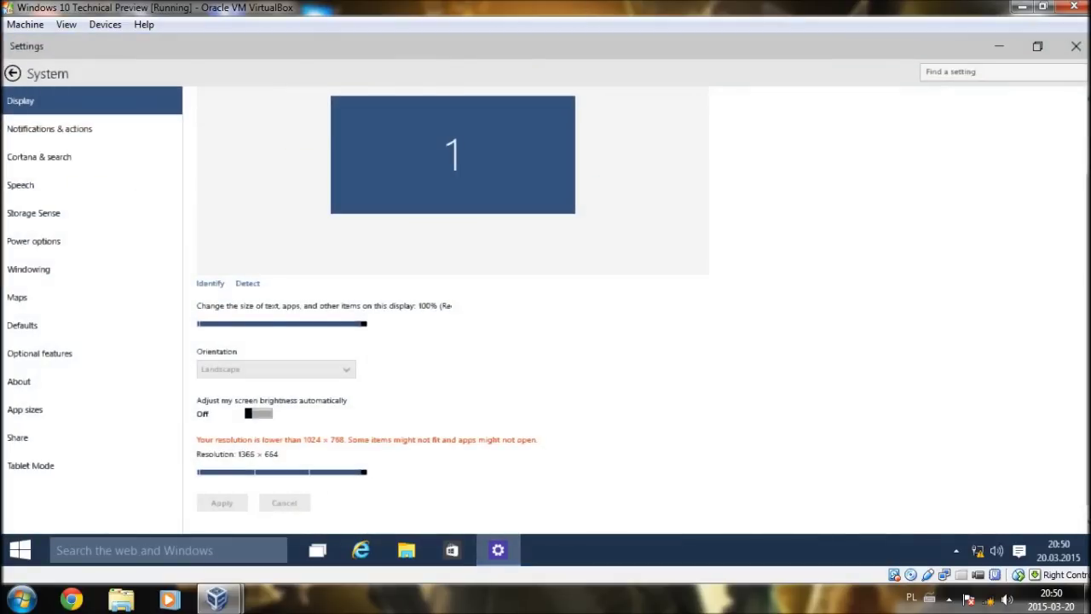
{"action": "scroll", "coordinate": [452, 309], "scroll_direction": "up", "scroll_amount": 2}
{"action": "scroll", "coordinate": [452, 309], "scroll_direction": "down", "scroll_amount": 2}
{"action": "left_click", "coordinate": [91, 129]}
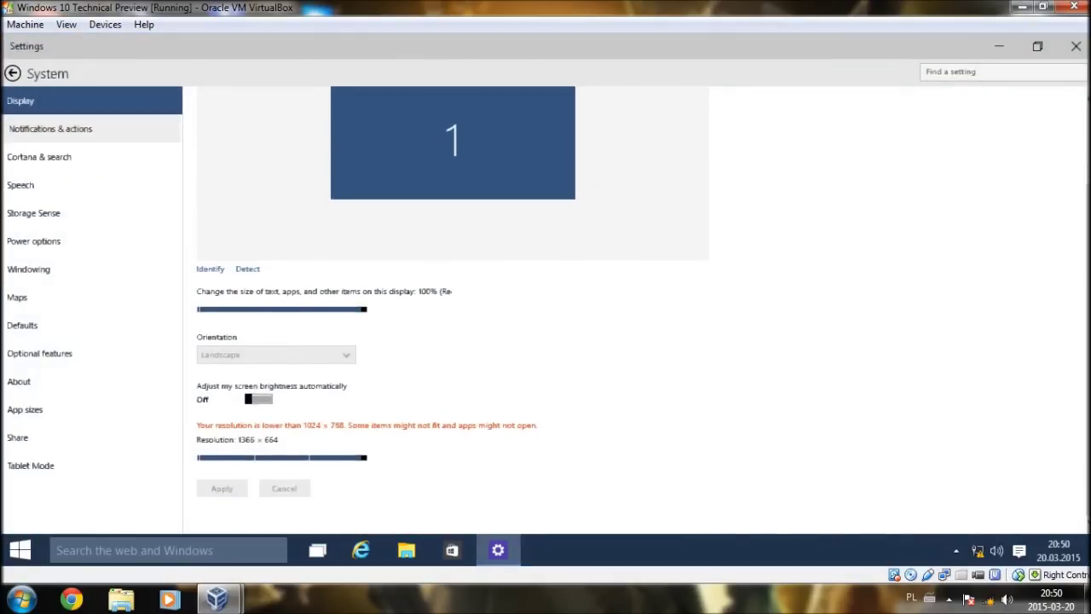
{"action": "left_click", "coordinate": [50, 129]}
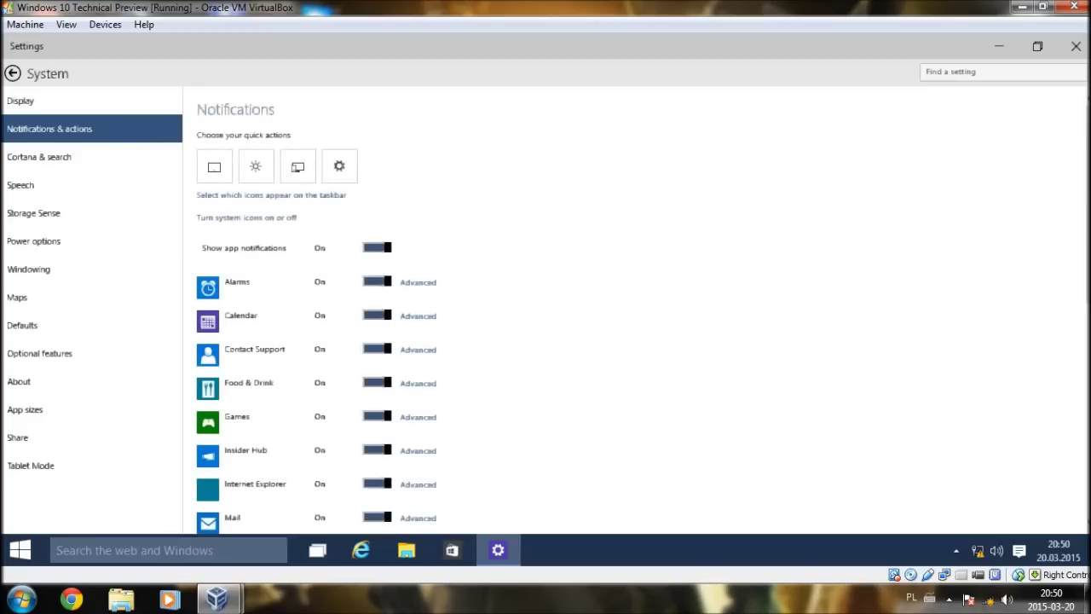
{"action": "scroll", "coordinate": [559, 315], "scroll_direction": "down", "scroll_amount": 3}
{"action": "scroll", "coordinate": [558, 314], "scroll_direction": "down", "scroll_amount": 2}
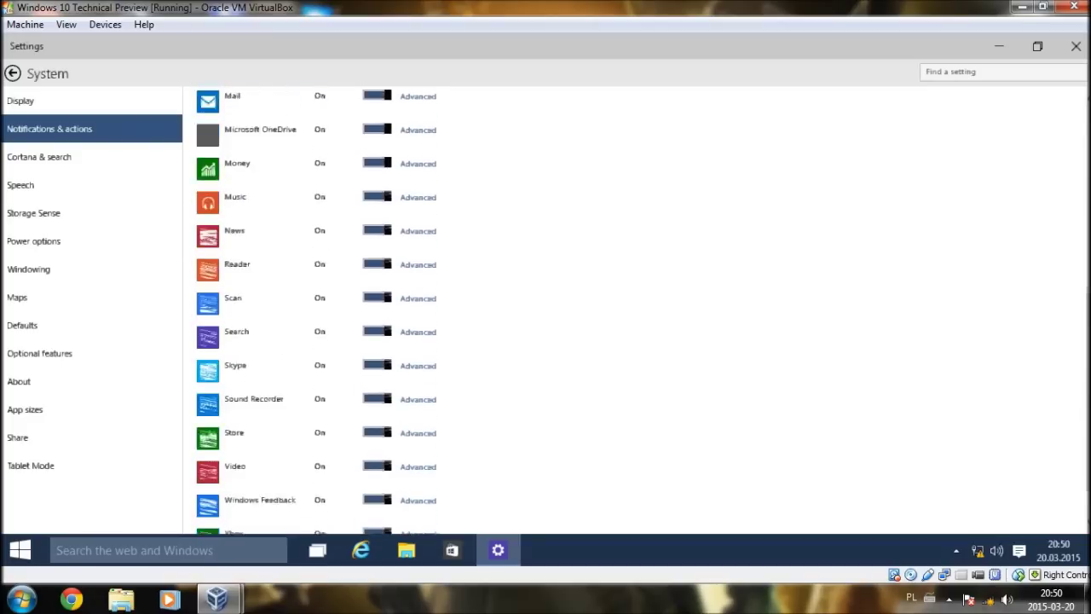
{"action": "scroll", "coordinate": [558, 315], "scroll_direction": "up", "scroll_amount": 5}
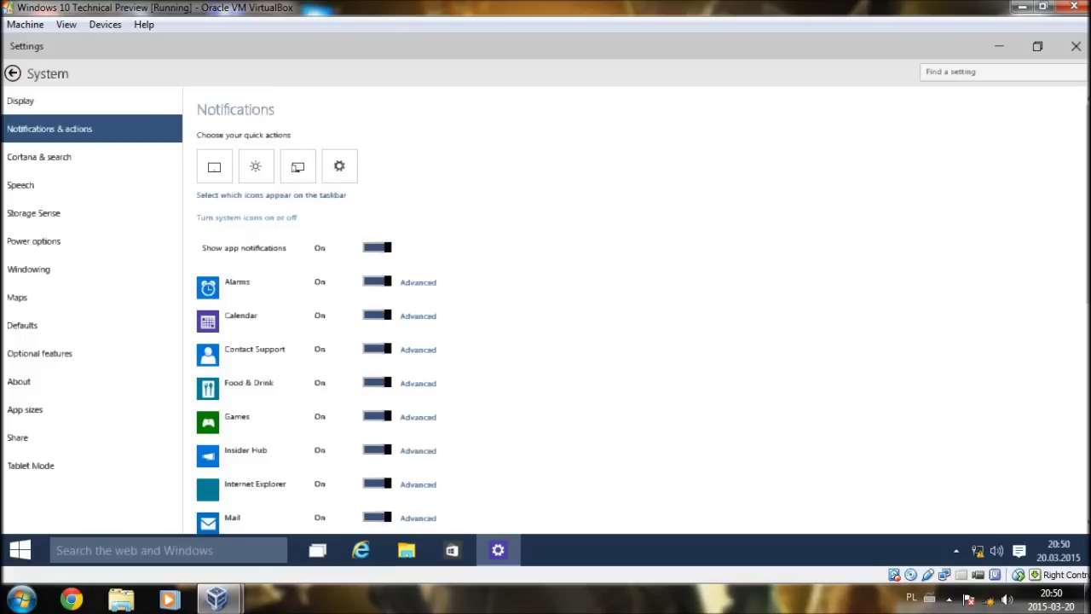
- Examine the switches on the page for turning system icons on or off
{"action": "left_click", "coordinate": [246, 217]}
{"action": "left_click", "coordinate": [20, 550]}
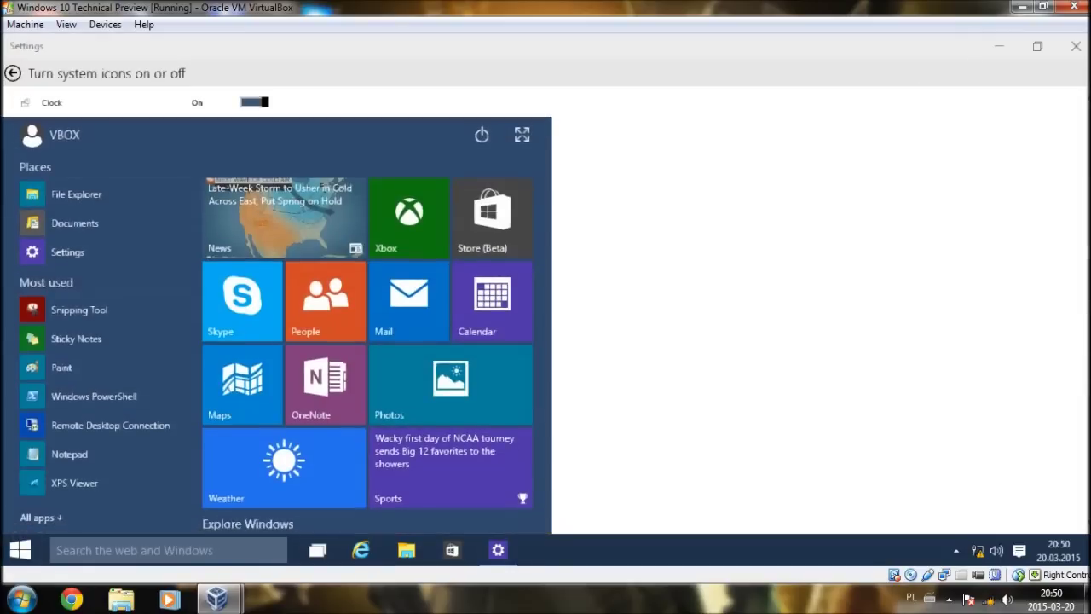
{"action": "left_click", "coordinate": [20, 550]}
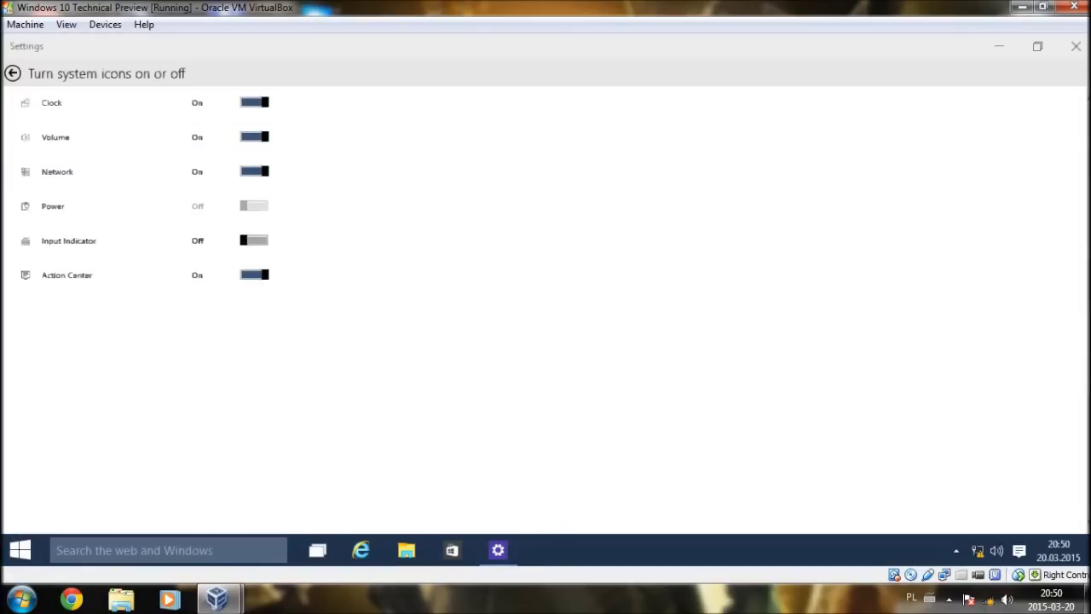
{"action": "left_click", "coordinate": [13, 73]}
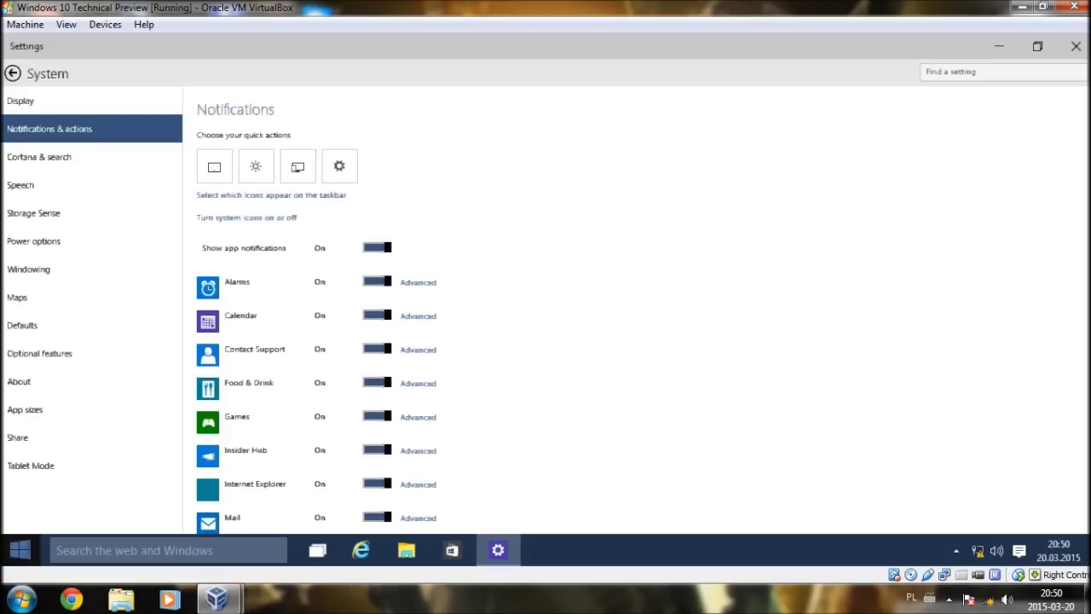
{"action": "left_click", "coordinate": [247, 217]}
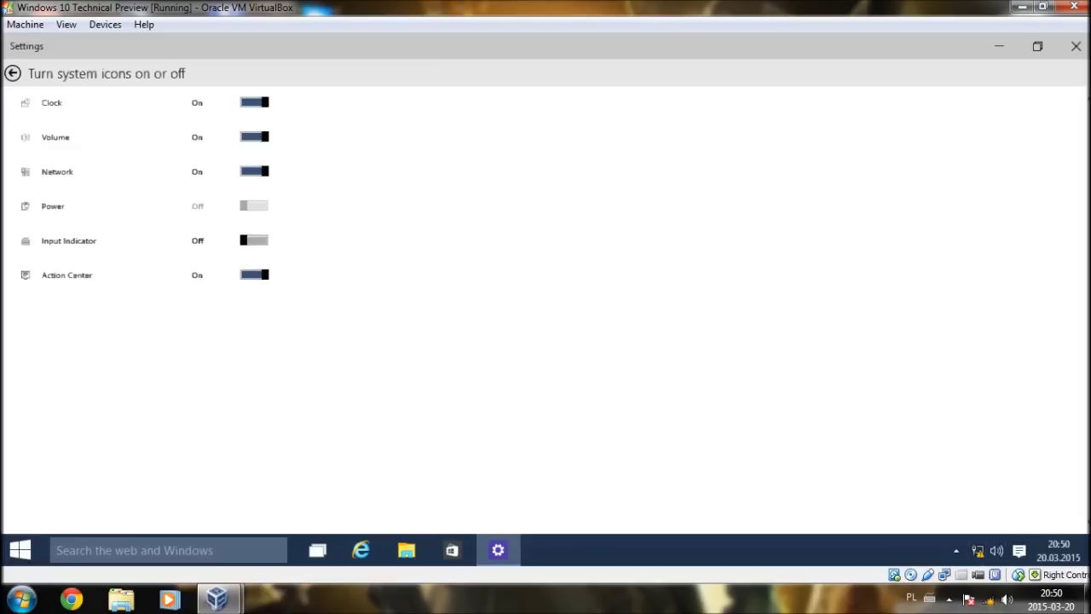
- Return to the System category and view the Cortana & search page
{"action": "left_click", "coordinate": [12, 73]}
{"action": "left_click", "coordinate": [40, 157]}
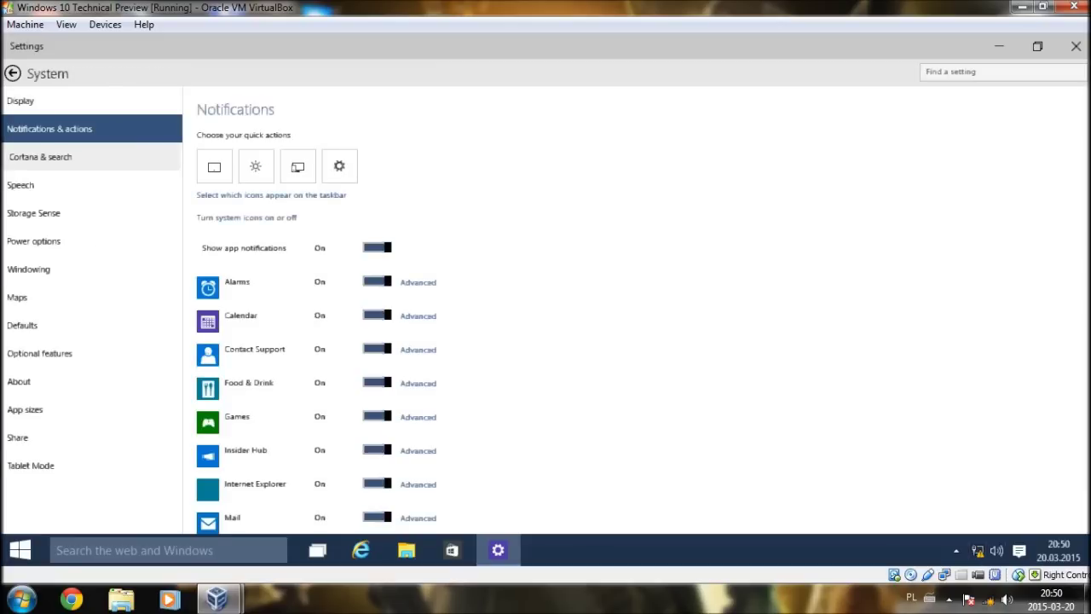
{"action": "left_click", "coordinate": [40, 157]}
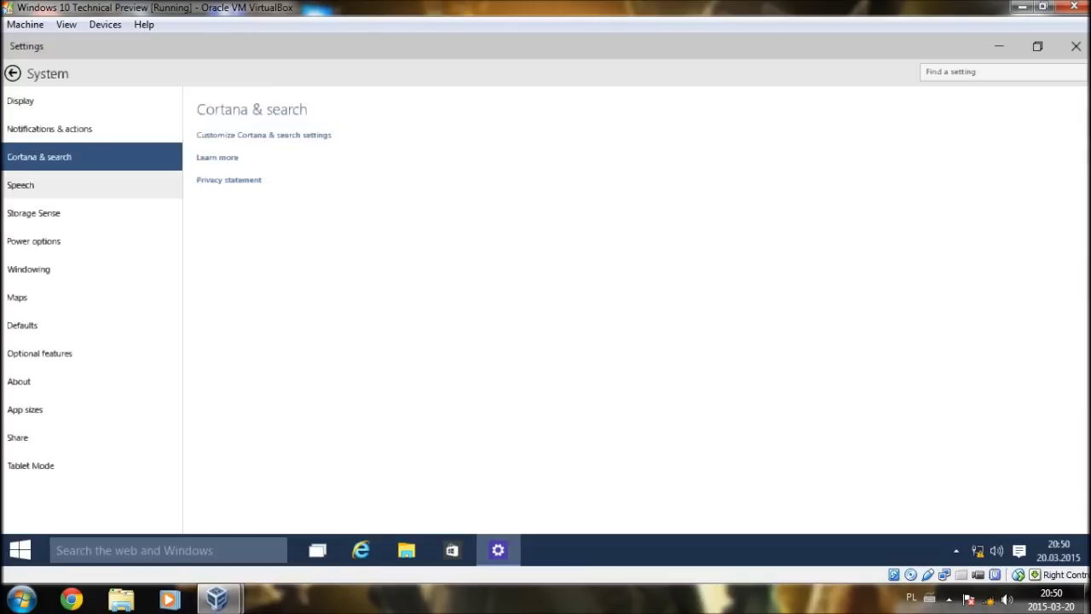
- In the Speech settings, raise the text-to-speech speed slightly above the middle and keep Microsoft Mark Mobile as the voice
{"action": "left_click", "coordinate": [92, 184]}
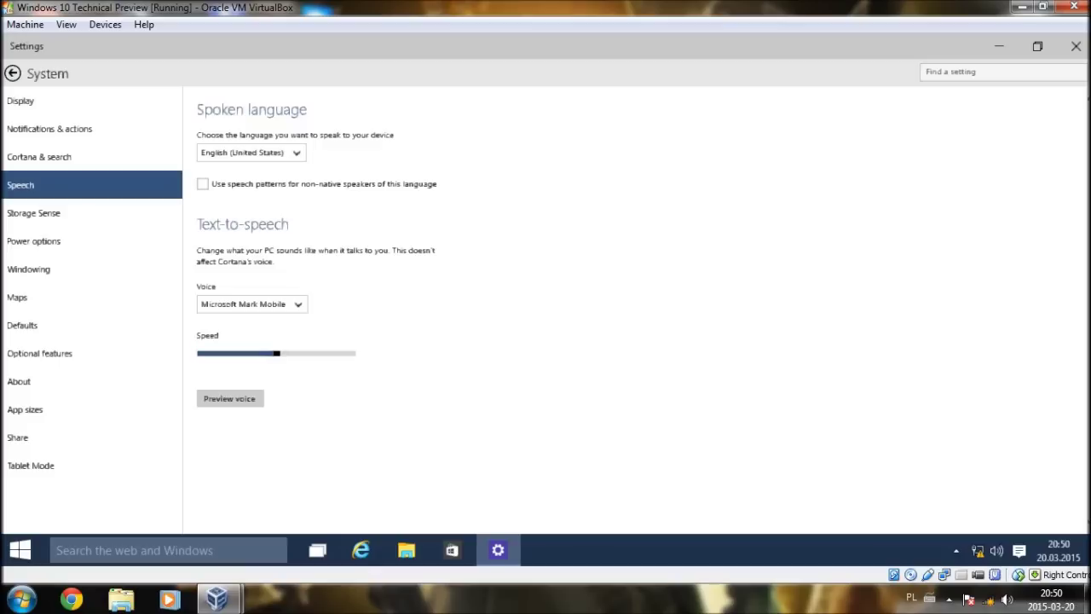
{"action": "left_click_drag", "start_coordinate": [276, 353], "coordinate": [327, 353]}
{"action": "left_click", "coordinate": [252, 304]}
{"action": "left_click", "coordinate": [248, 305]}
{"action": "key", "text": "Return"}
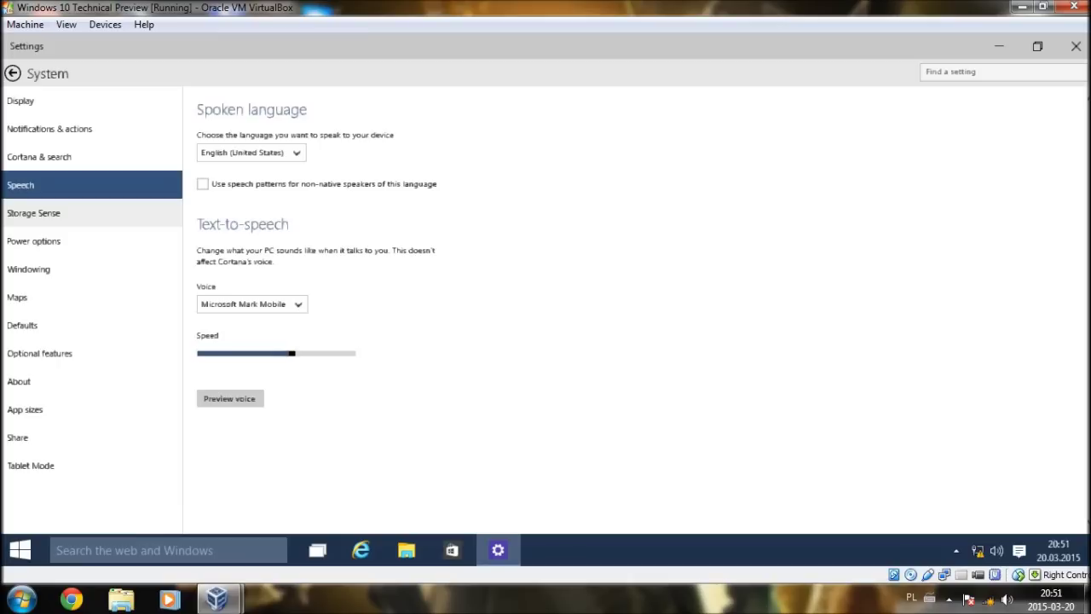
- View the Storage Sense page with the disk usage of This PC and the default save locations
{"action": "left_click", "coordinate": [34, 213]}
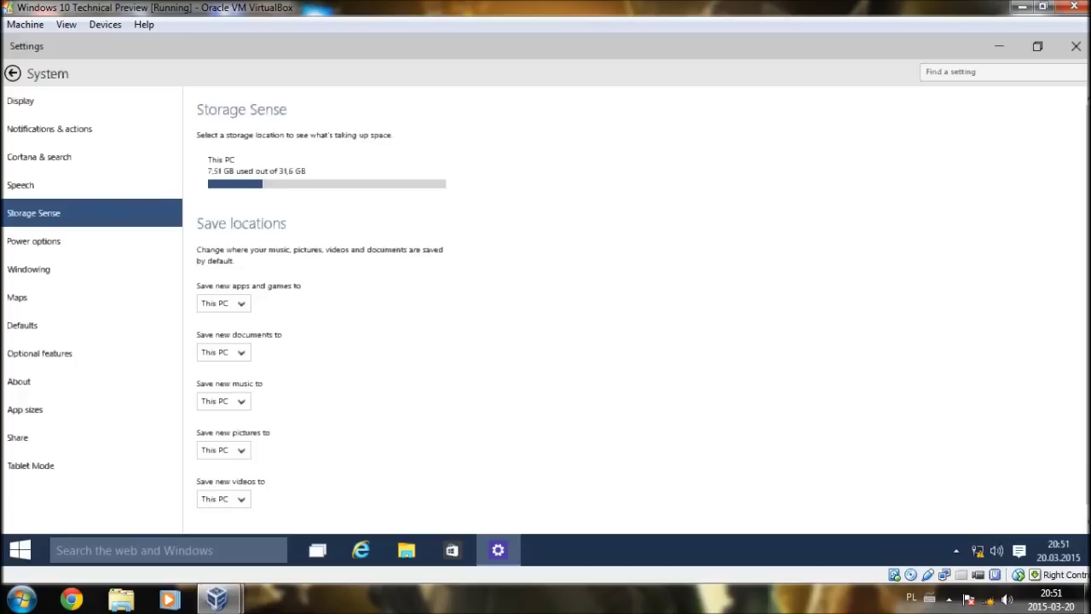
{"action": "scroll", "coordinate": [327, 179], "scroll_direction": "down", "scroll_amount": 1}
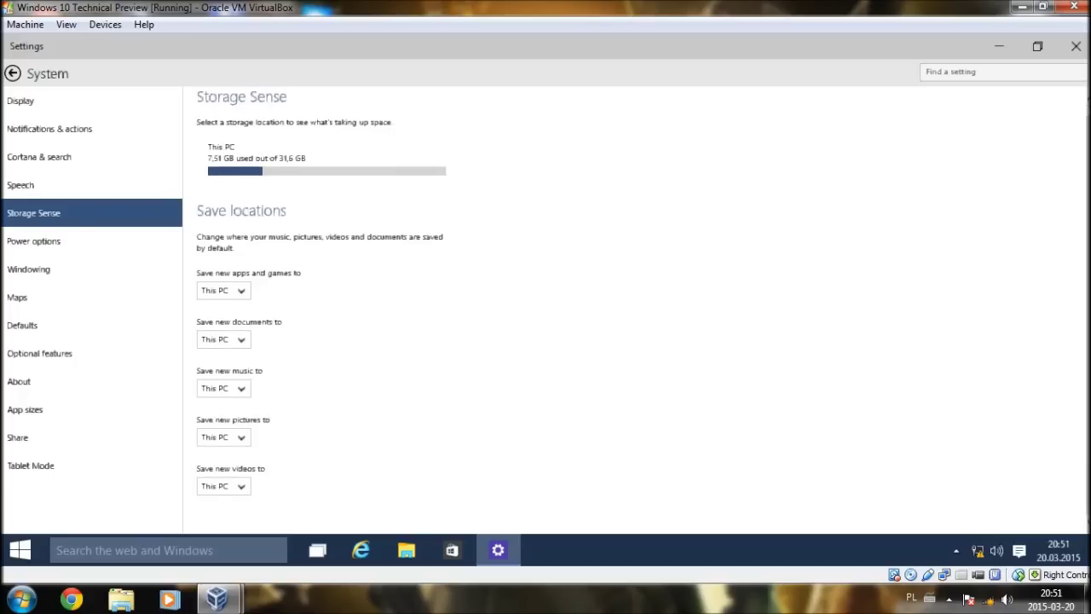
{"action": "scroll", "coordinate": [326, 179], "scroll_direction": "up", "scroll_amount": 1}
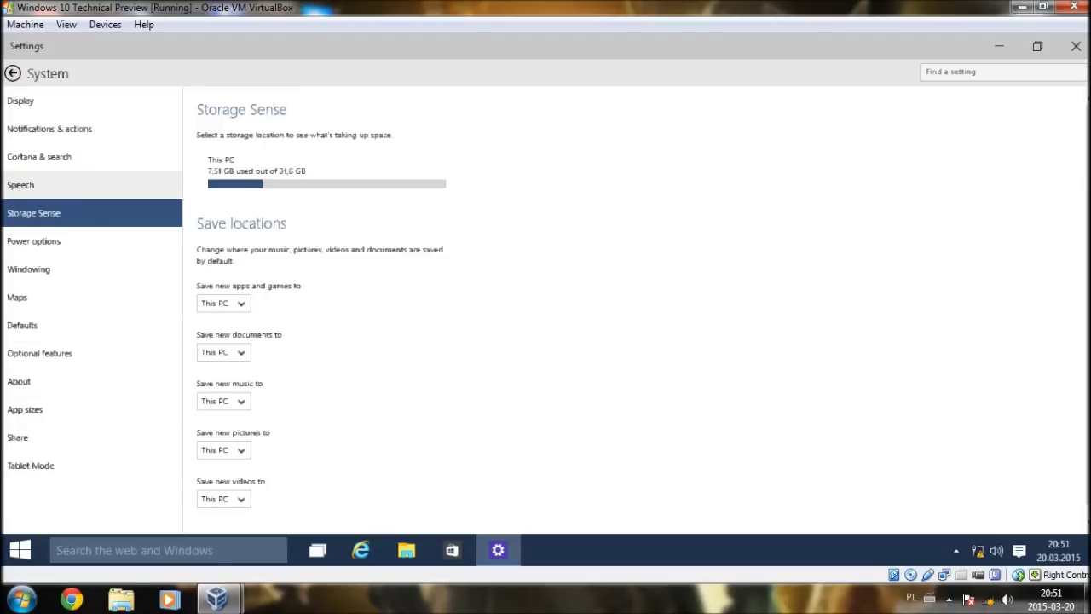
- Switch the virtual machine's display to fullscreen mode
{"action": "left_click", "coordinate": [65, 24]}
{"action": "left_click", "coordinate": [120, 41]}
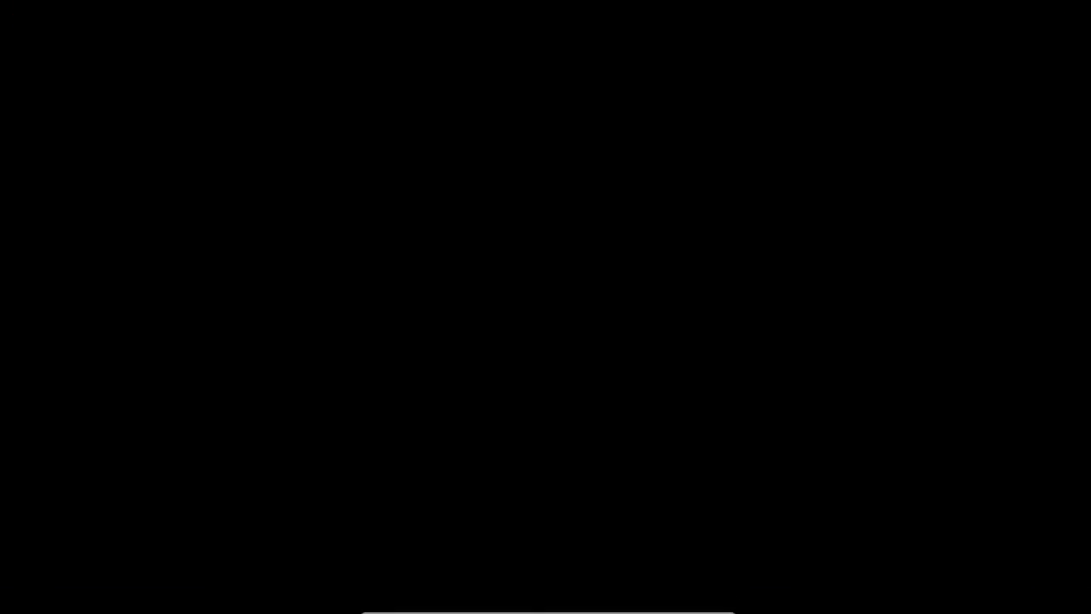